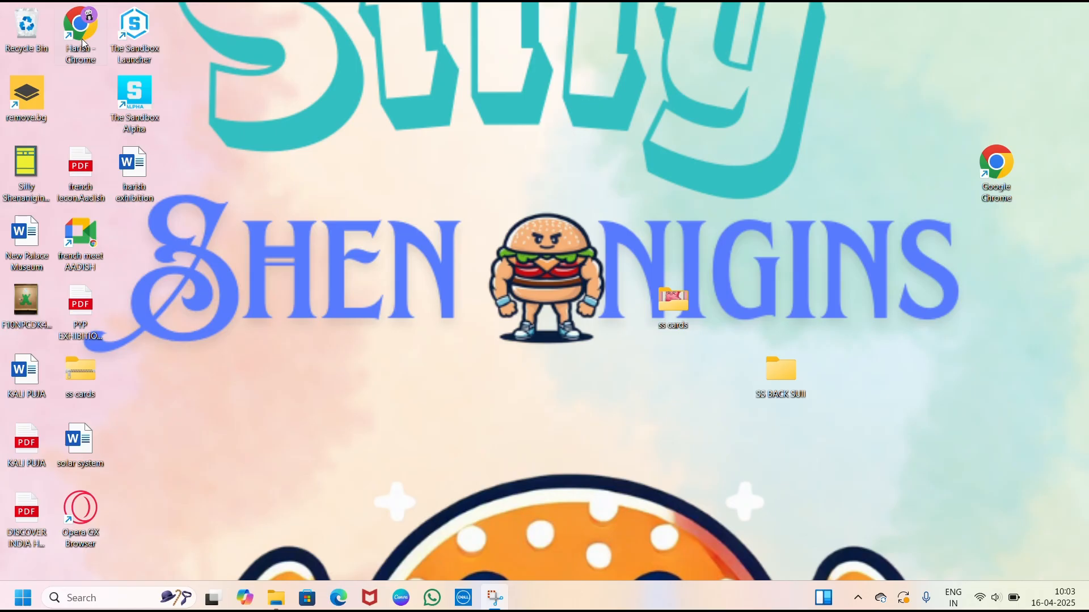
# - Open the Chrome browser, search Google for canva and go to the Canva website
pyautogui.doubleClick(85, 52)
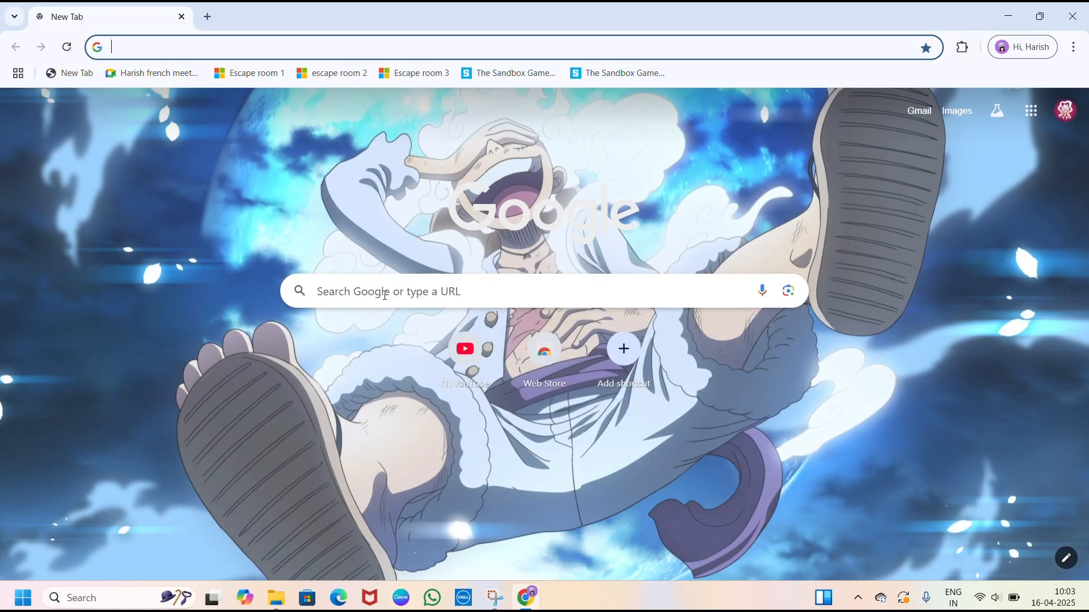
pyautogui.click(384, 296)
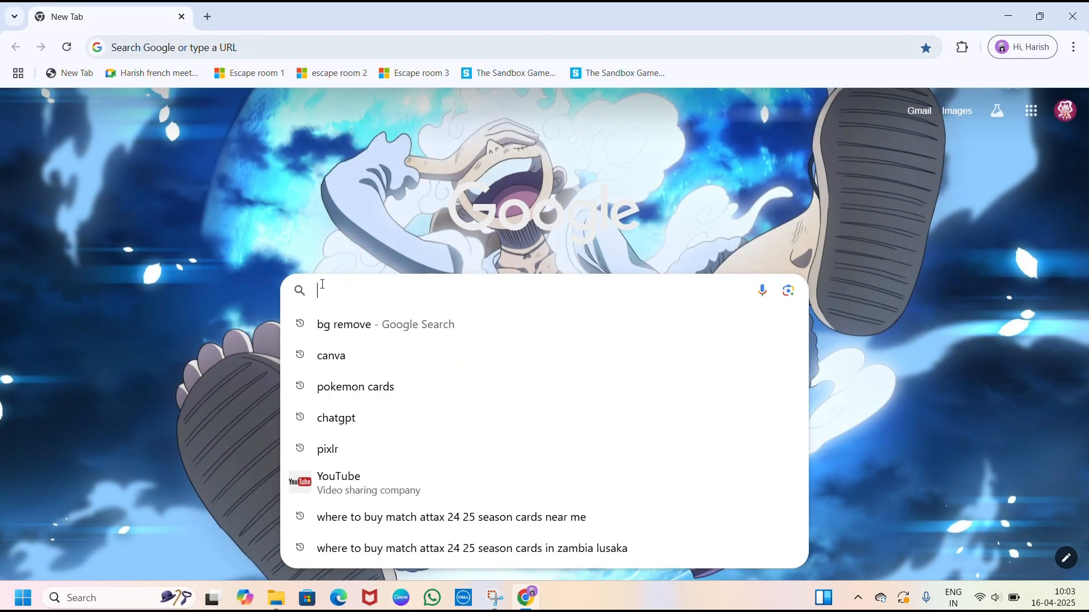
pyautogui.click(339, 355)
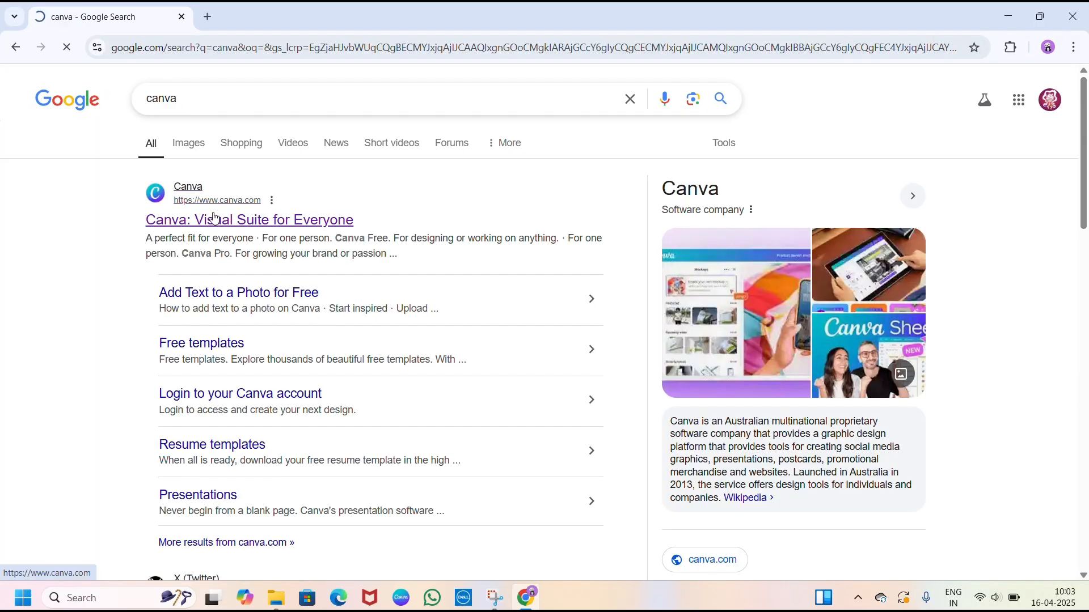
pyautogui.click(189, 233)
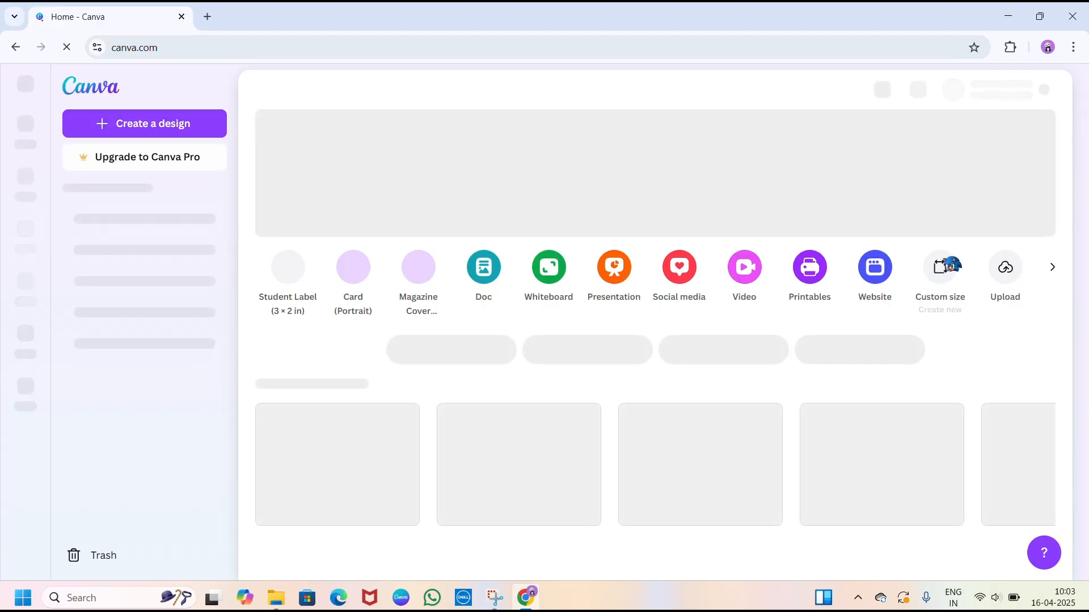
# - Create a new custom-size design 2.5 in wide and 3.5 in high
pyautogui.click(941, 267)
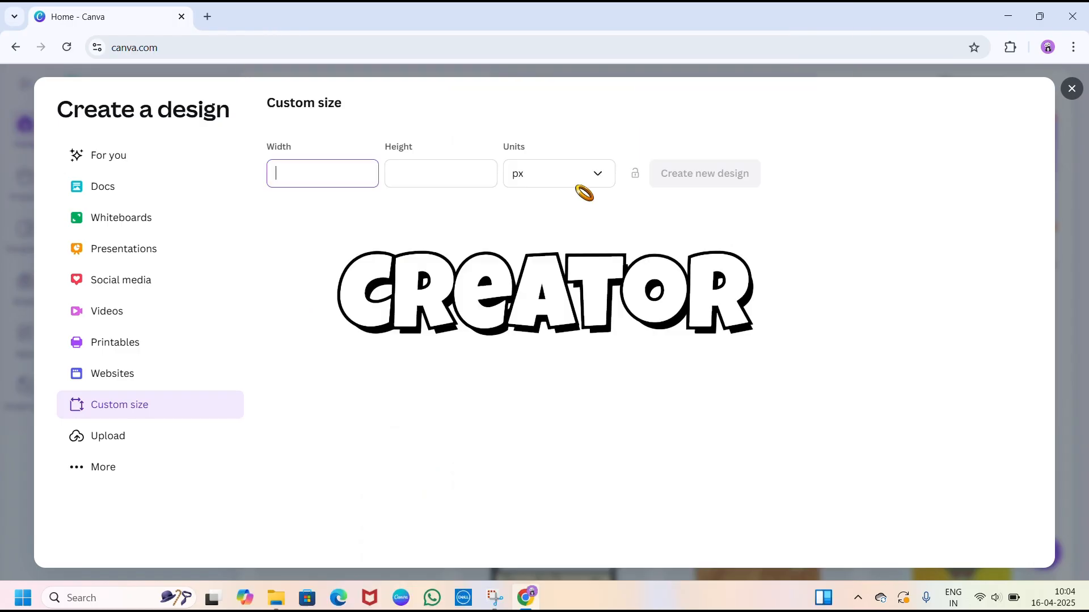
pyautogui.click(584, 182)
pyautogui.click(545, 242)
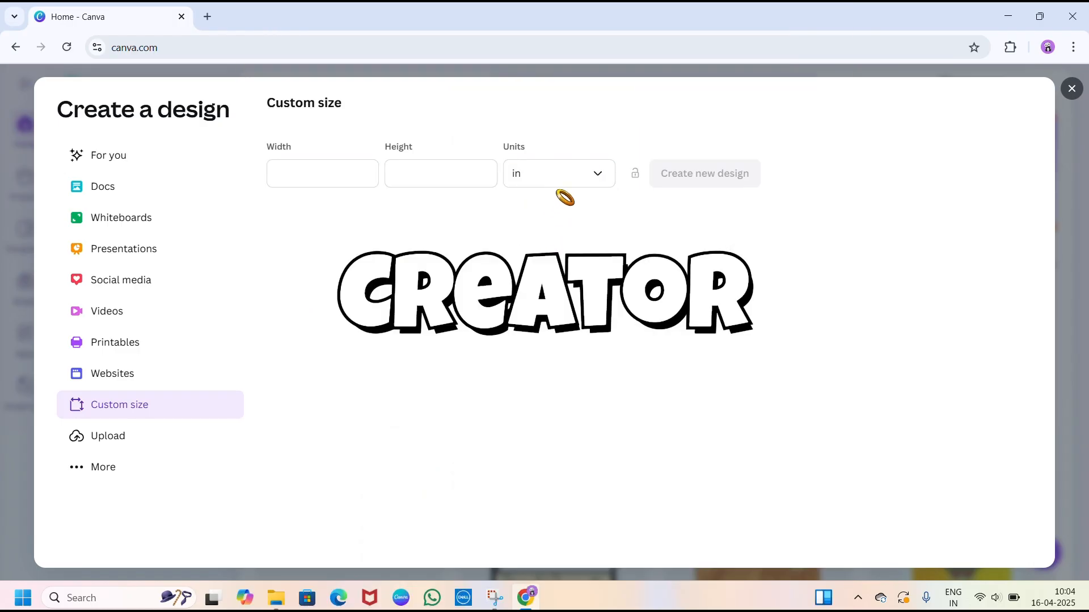
pyautogui.click(288, 174)
pyautogui.write('2.')
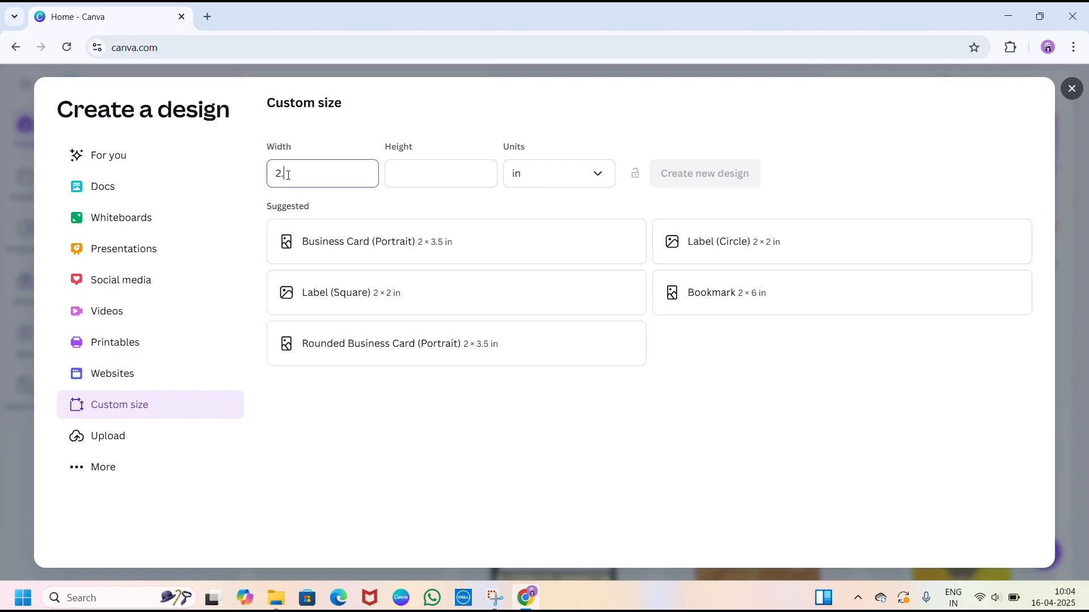
pyautogui.write('5')
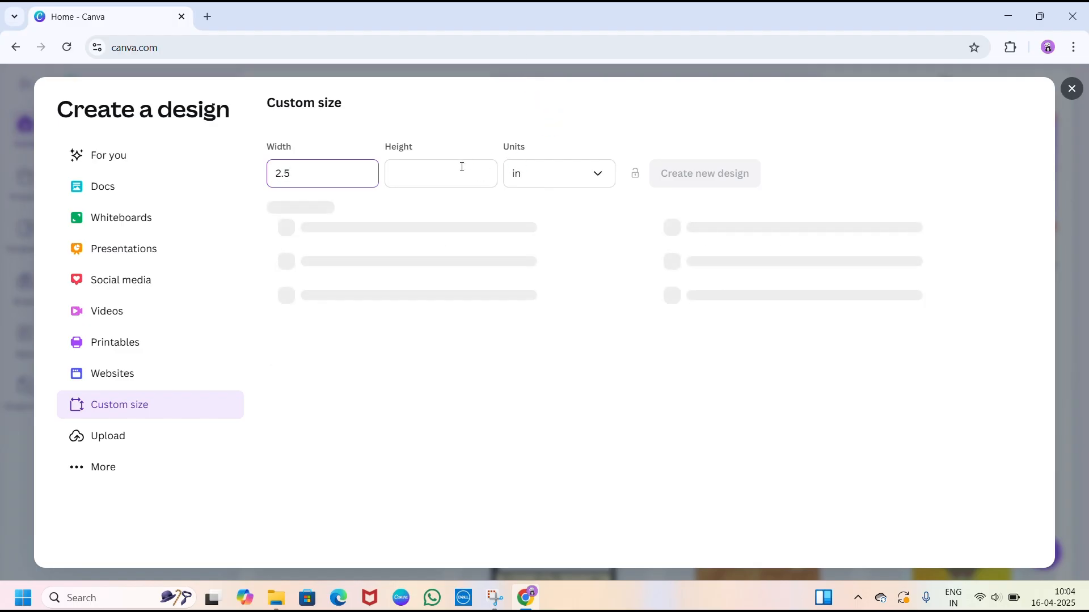
pyautogui.click(437, 178)
pyautogui.write('3.5')
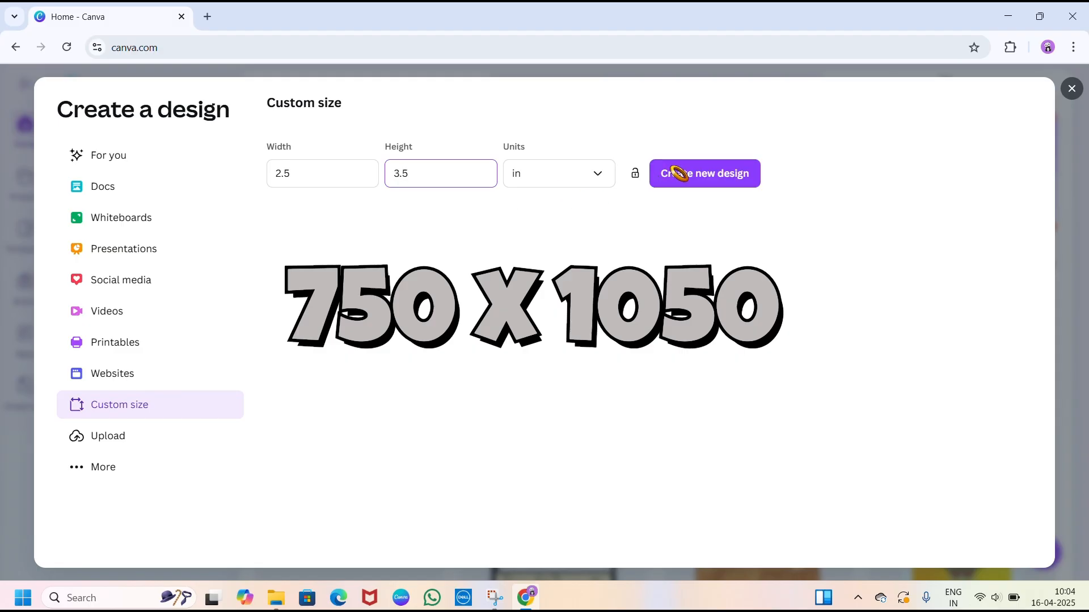
pyautogui.click(674, 179)
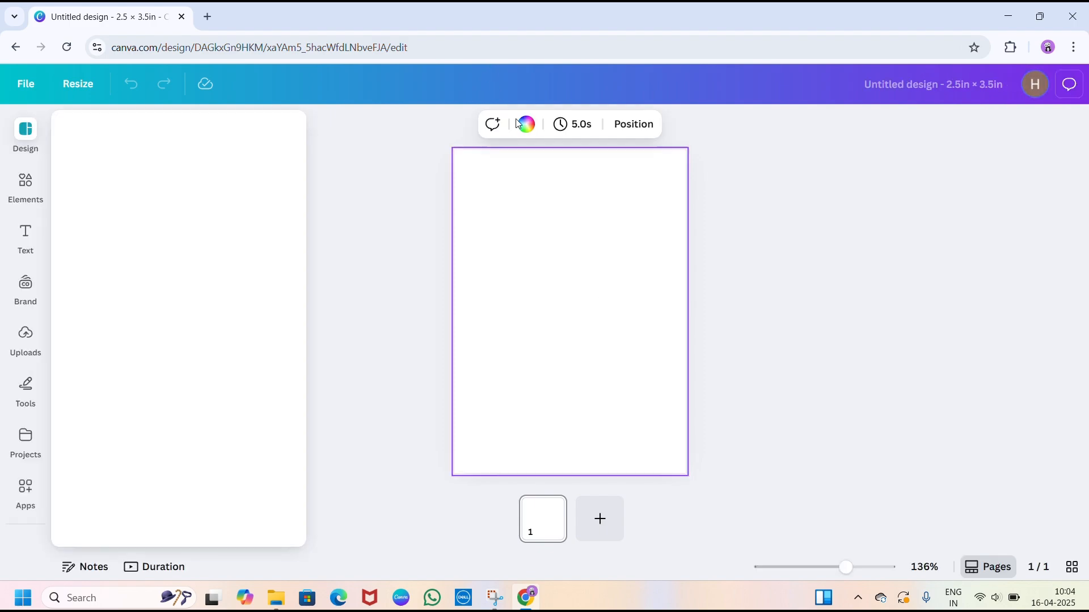
# - Fill the blank card's background with the solid lime green default colour
pyautogui.click(526, 126)
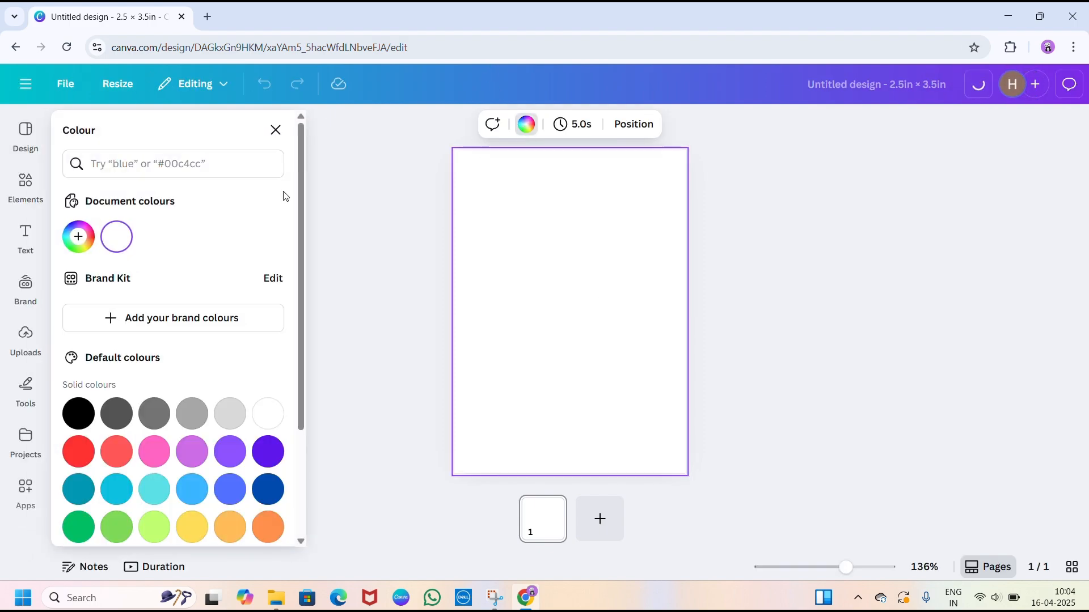
pyautogui.scroll(-3, 192, 450)
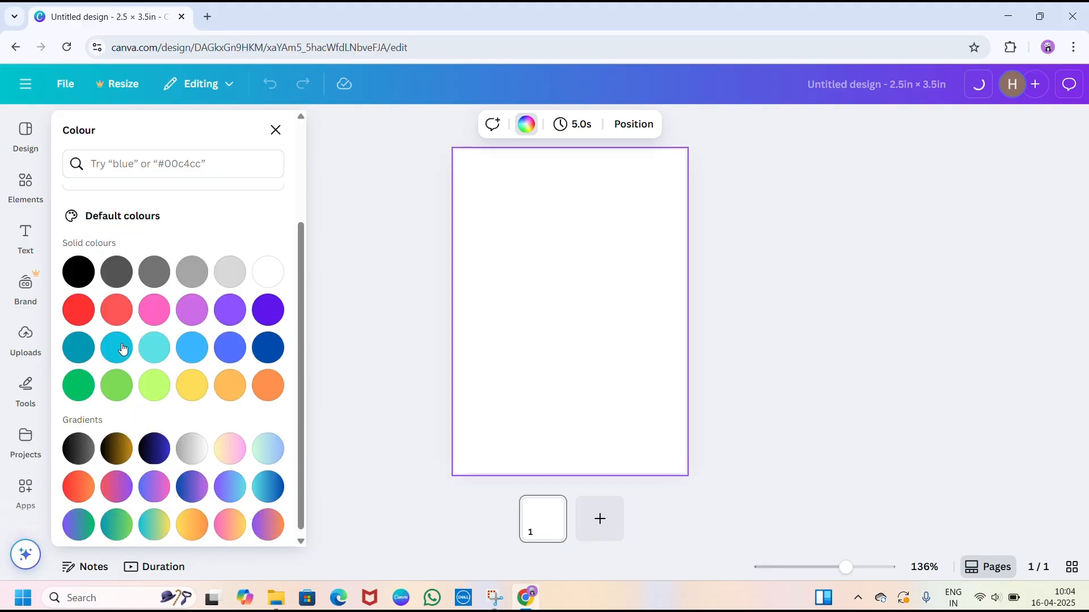
pyautogui.click(160, 392)
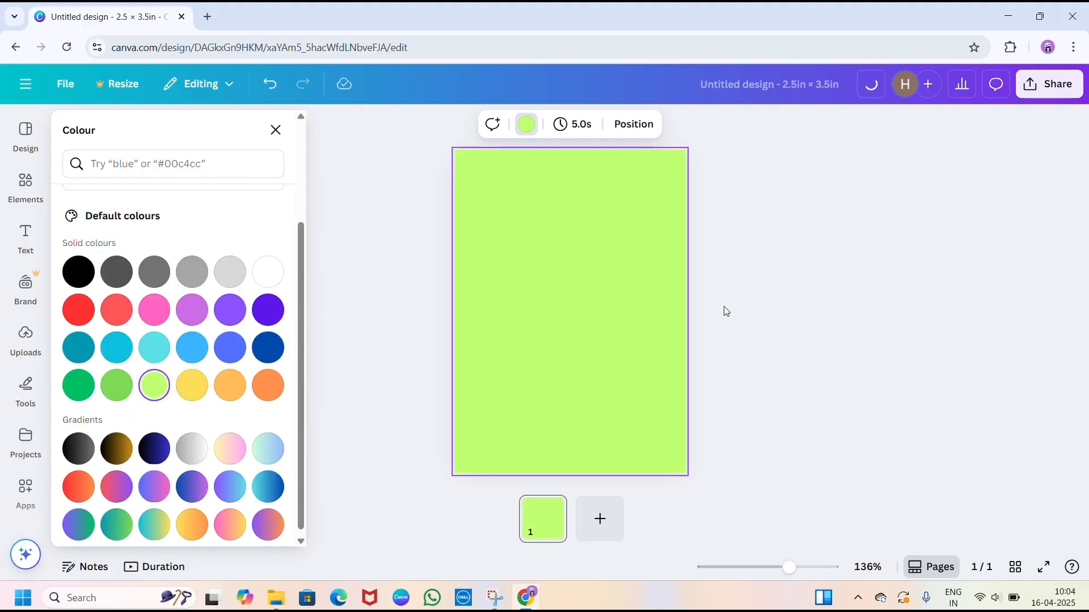
pyautogui.click(495, 227)
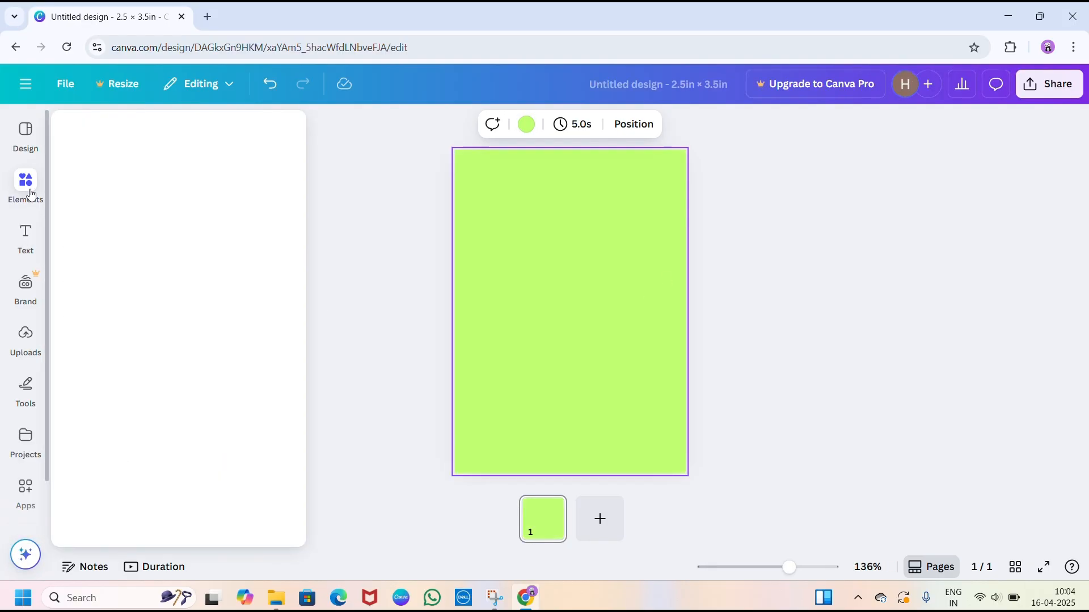
# - Search the elements for "line" and add the plain straight black line to the card
pyautogui.click(26, 183)
pyautogui.click(126, 131)
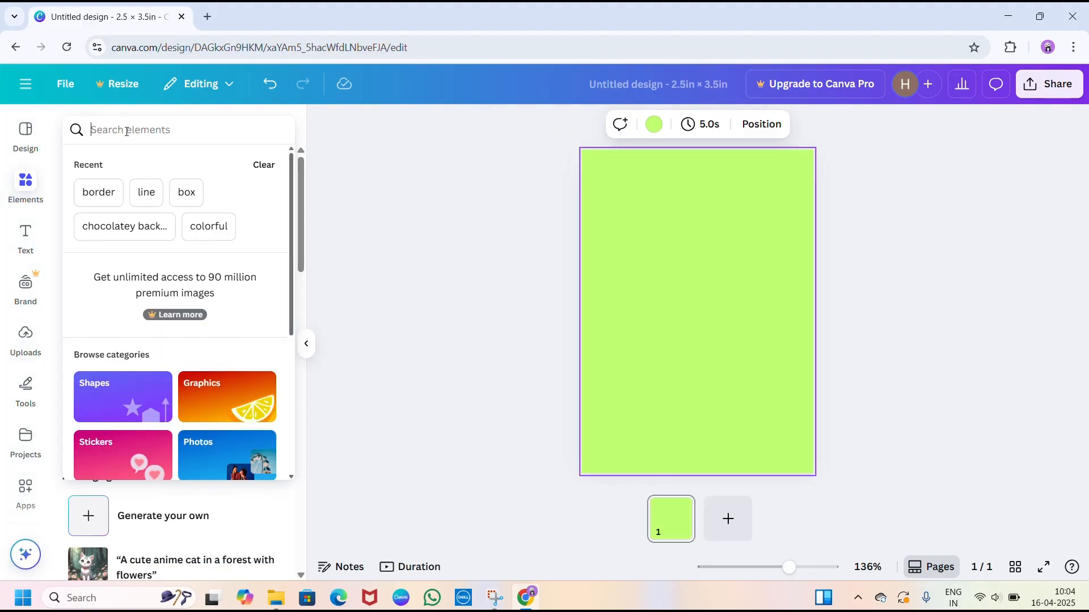
pyautogui.click(134, 193)
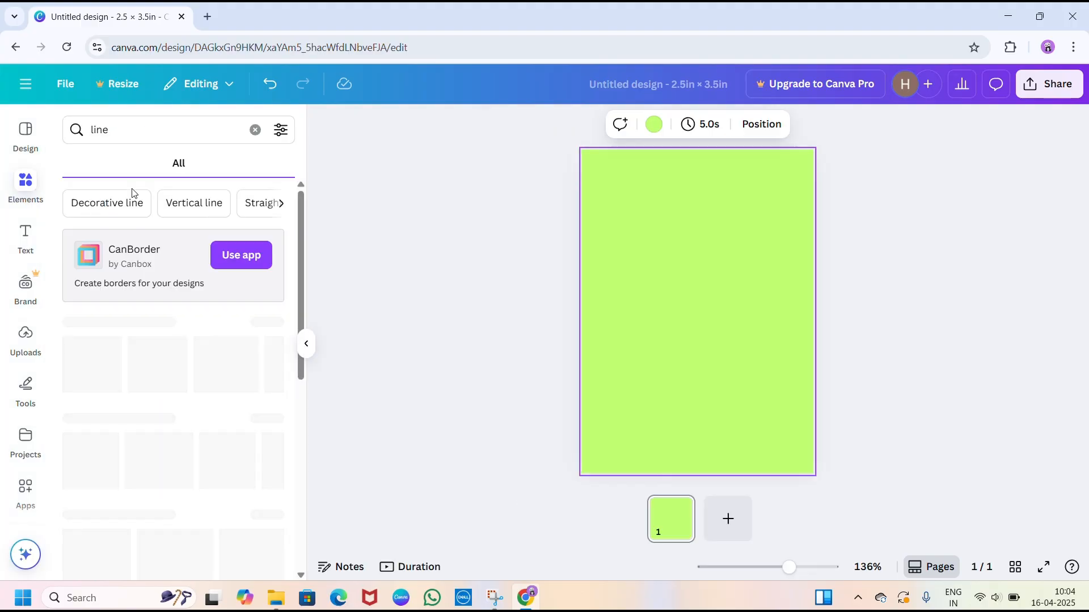
pyautogui.click(134, 358)
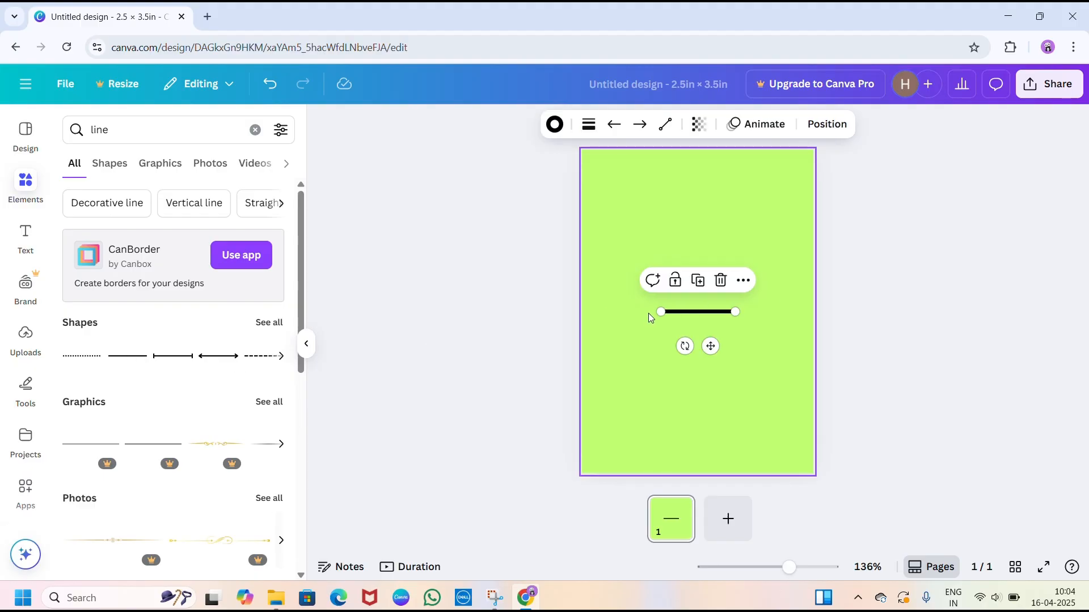
# - Stretch the black line vertically along the card's left edge, from the bottom corner to the top corner
pyautogui.moveTo(659, 311); pyautogui.dragTo(583, 471)
pyautogui.moveTo(735, 321); pyautogui.dragTo(722, 304)
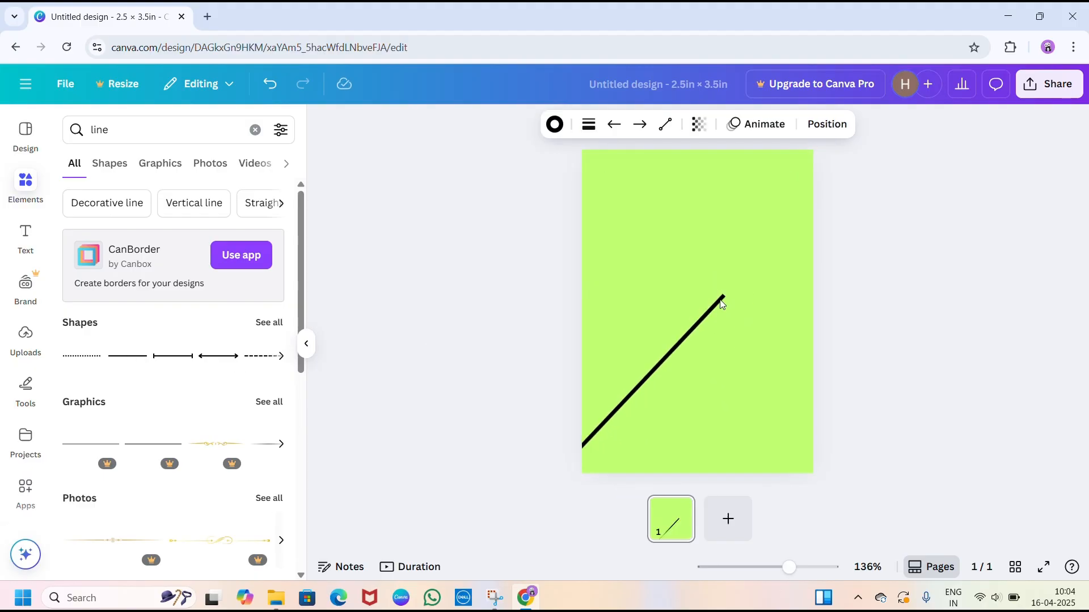
pyautogui.moveTo(650, 379); pyautogui.dragTo(657, 391)
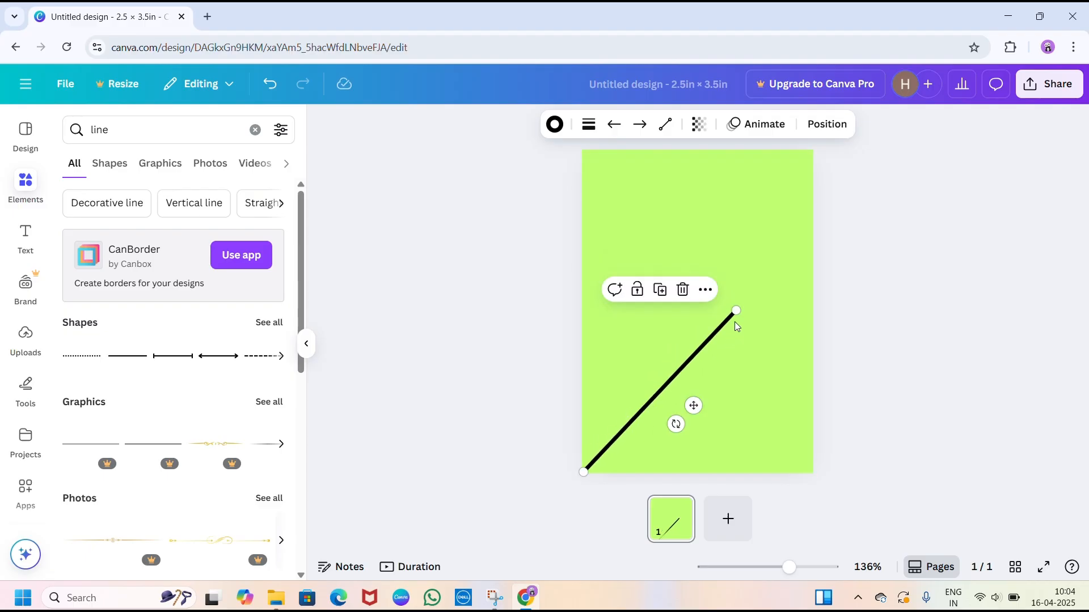
pyautogui.moveTo(735, 309); pyautogui.dragTo(582, 152)
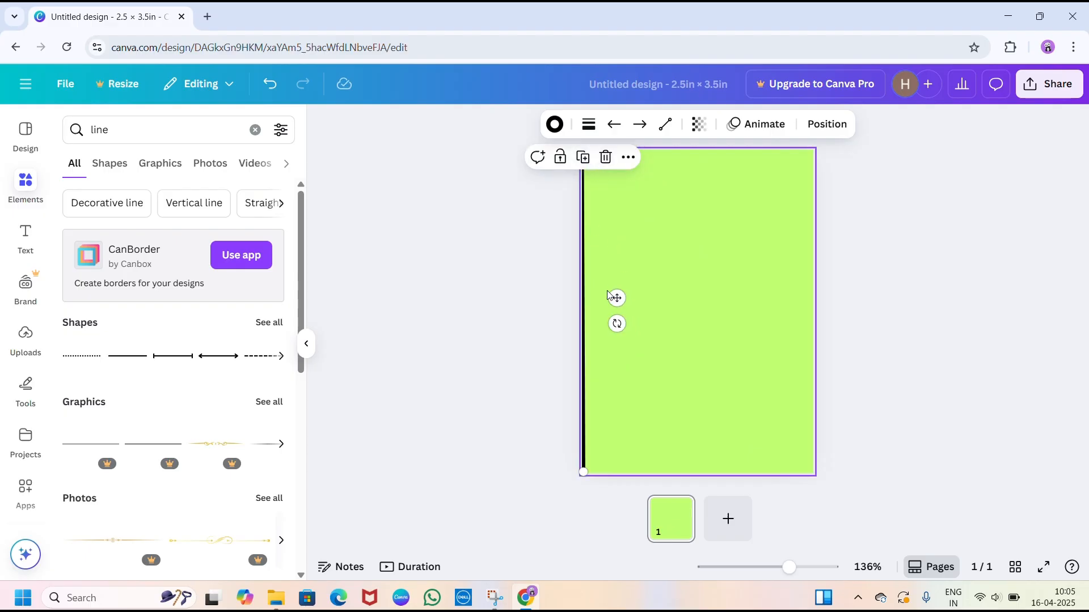
pyautogui.click(910, 367)
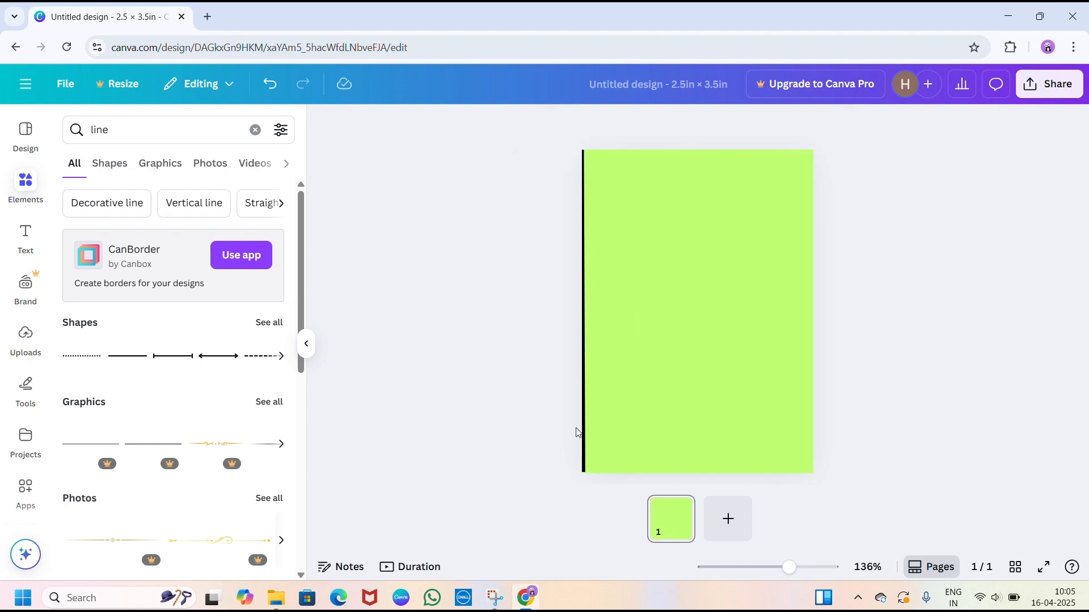
# - Duplicate the vertical line and place the copy along the card's right edge
pyautogui.click(585, 444)
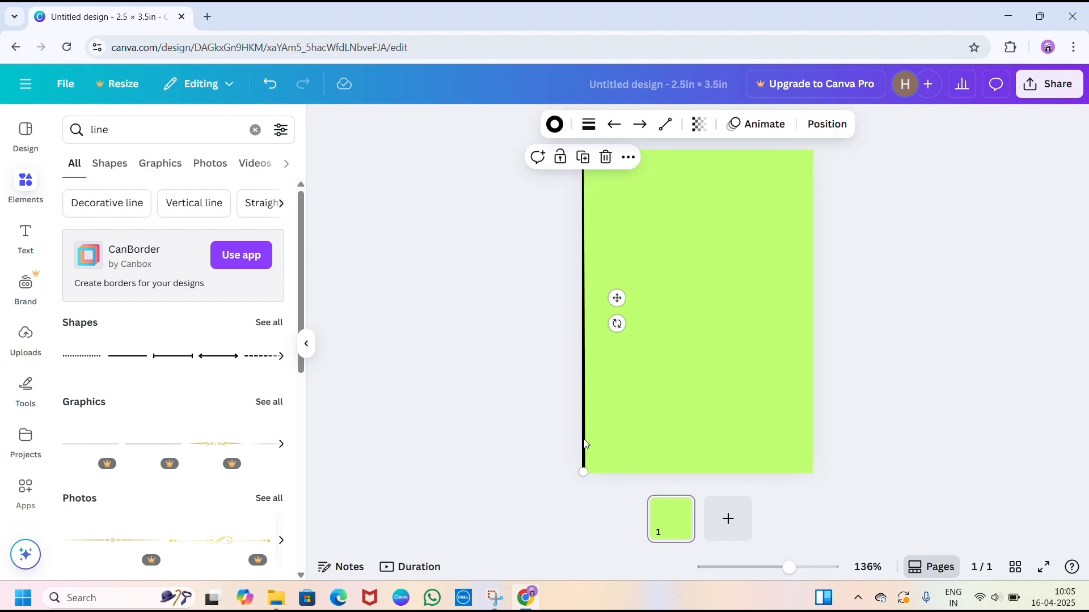
pyautogui.hotkey('ctrl', 'd')
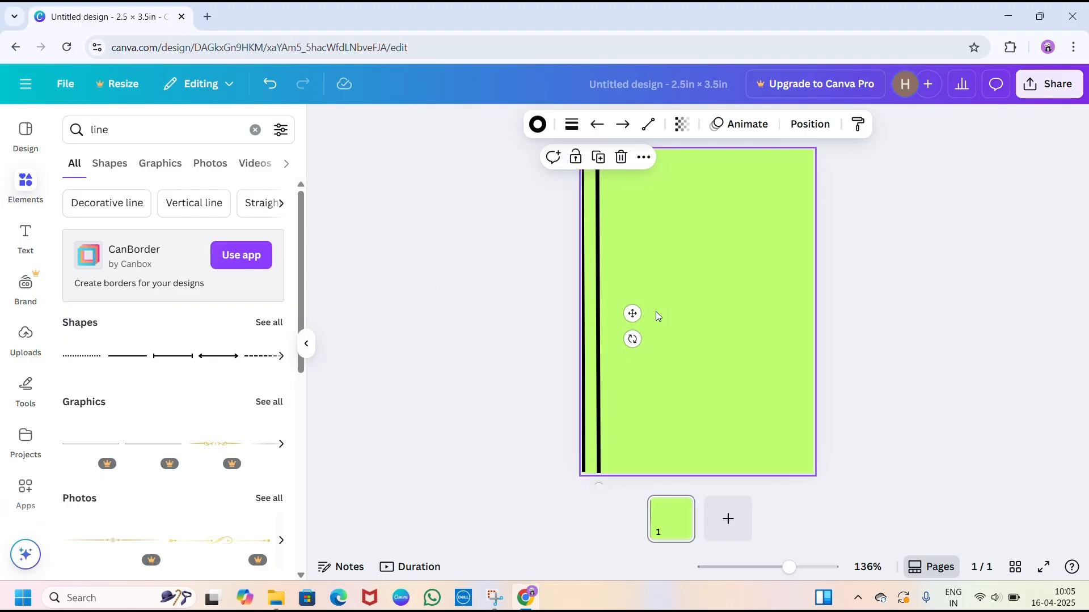
pyautogui.moveTo(632, 313); pyautogui.dragTo(844, 296)
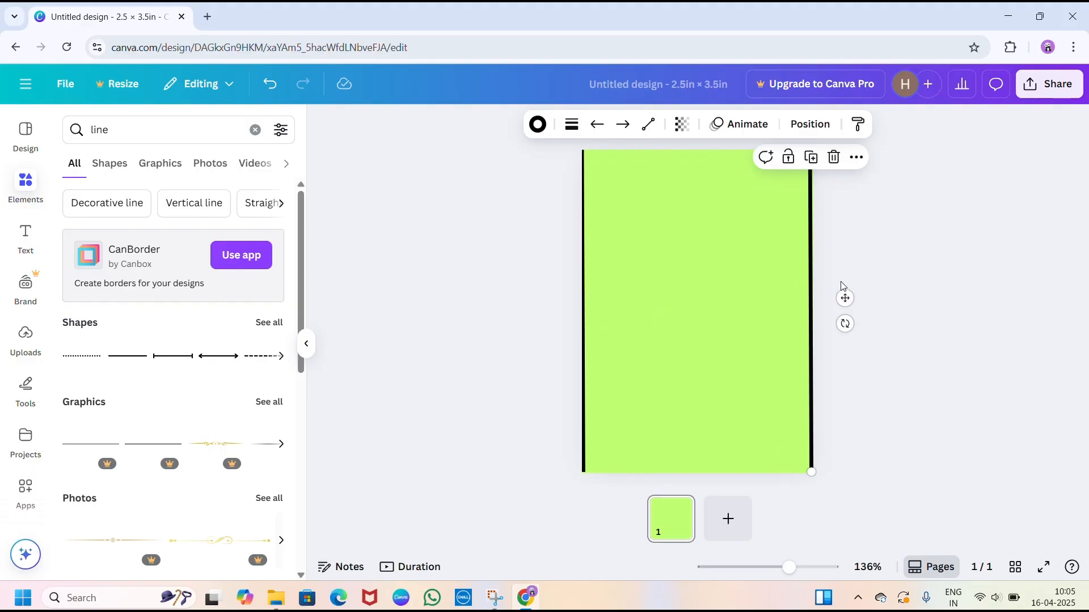
pyautogui.hotkey('ctrl', 'v')
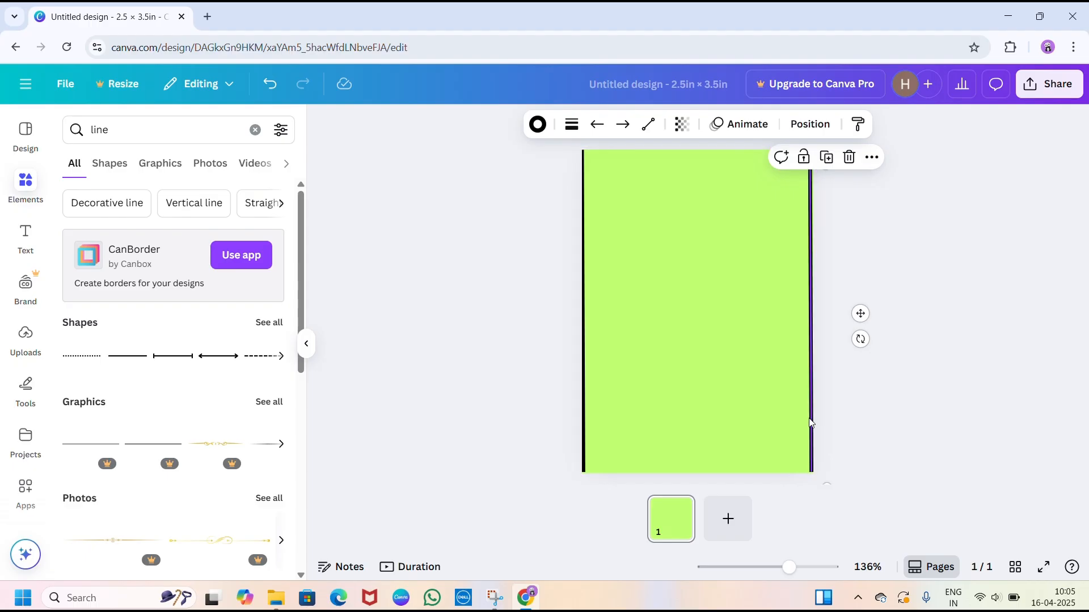
pyautogui.moveTo(813, 424)
pyautogui.mouseDown()
pyautogui.moveTo(785, 414)
pyautogui.moveTo(813, 424)
pyautogui.mouseUp()
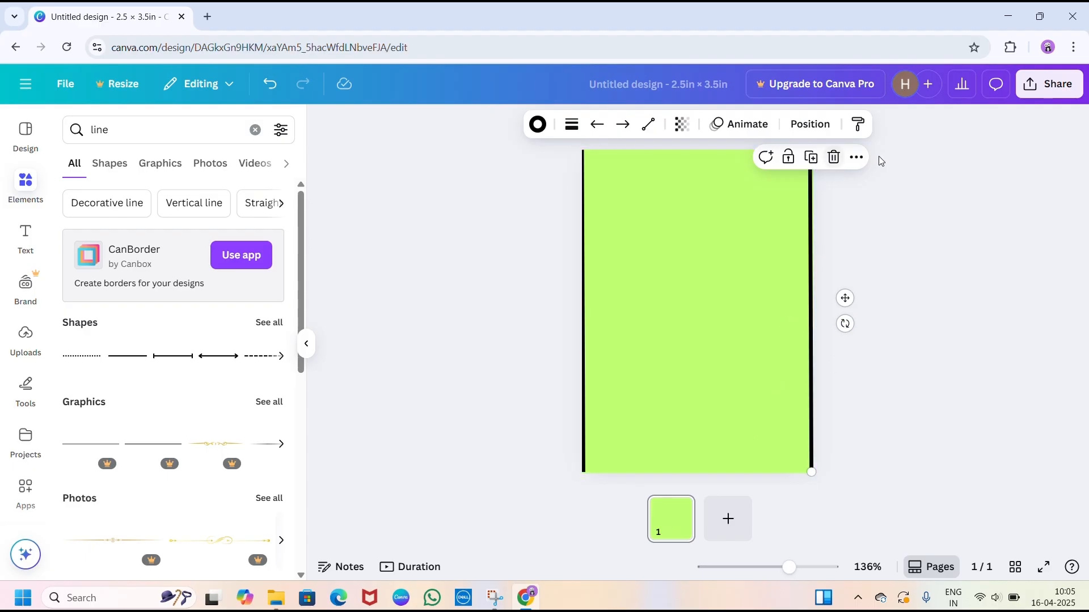
pyautogui.click(857, 158)
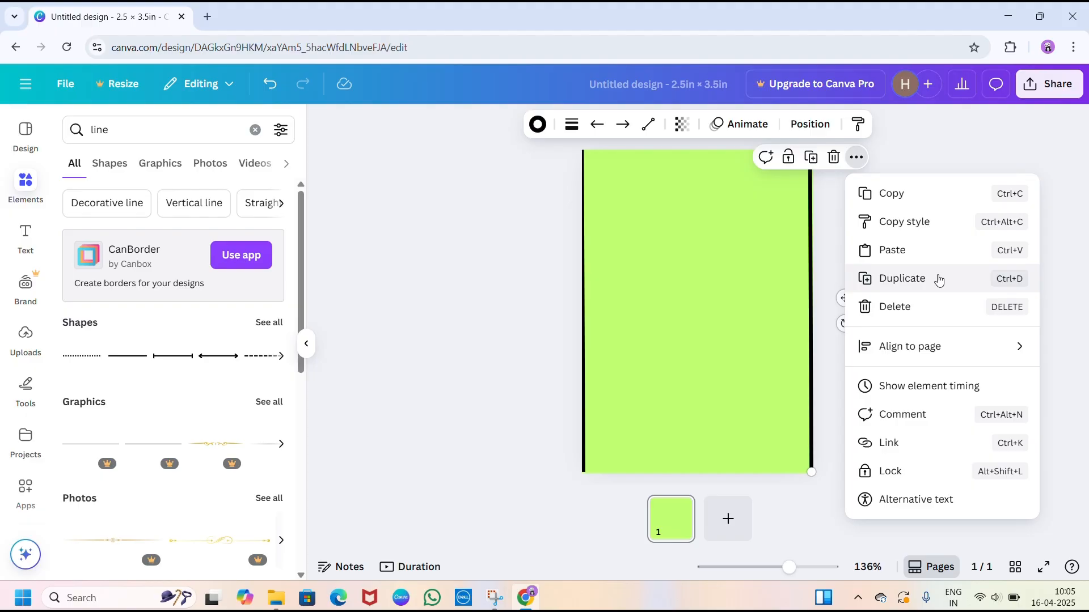
pyautogui.click(939, 280)
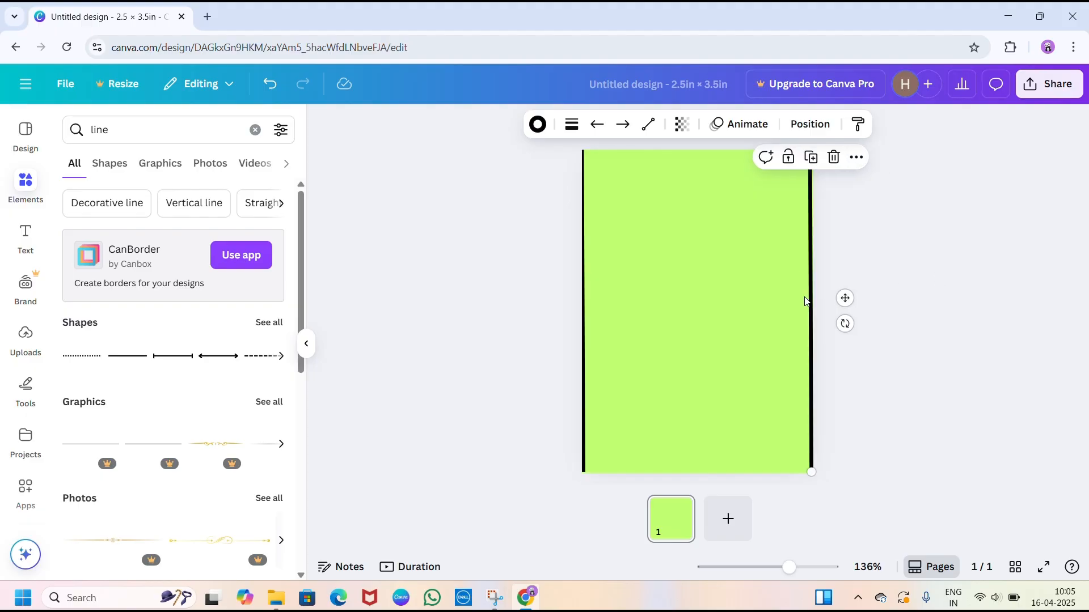
pyautogui.moveTo(806, 301)
pyautogui.mouseDown()
pyautogui.moveTo(760, 294)
pyautogui.moveTo(807, 301)
pyautogui.mouseUp()
# - Add another straight black line spanning the card's top edge and place a duplicate of it along the bottom edge
pyautogui.click(117, 357)
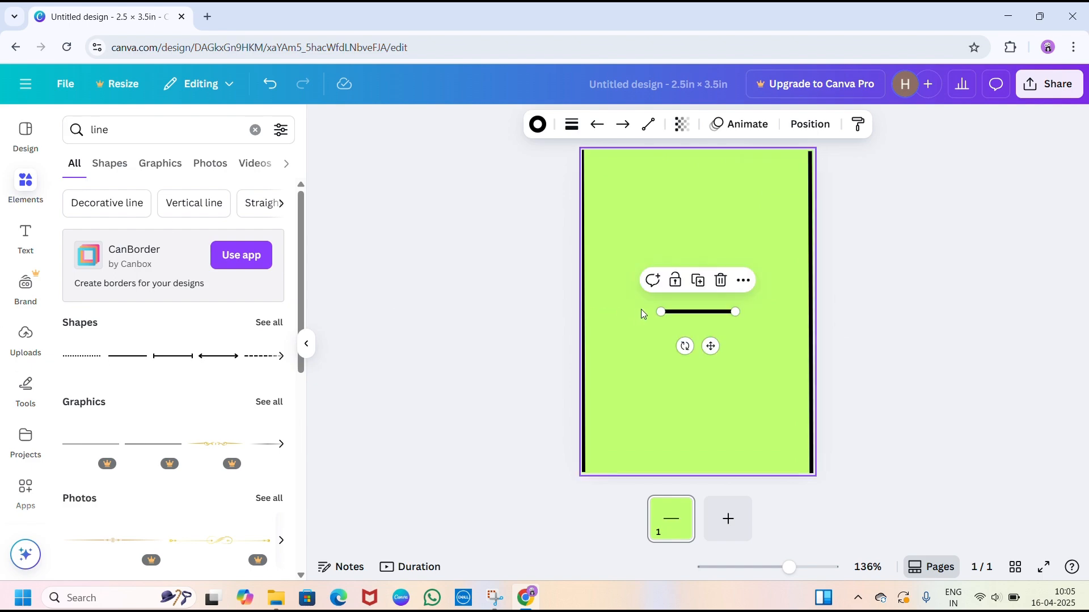
pyautogui.moveTo(659, 312); pyautogui.dragTo(584, 151)
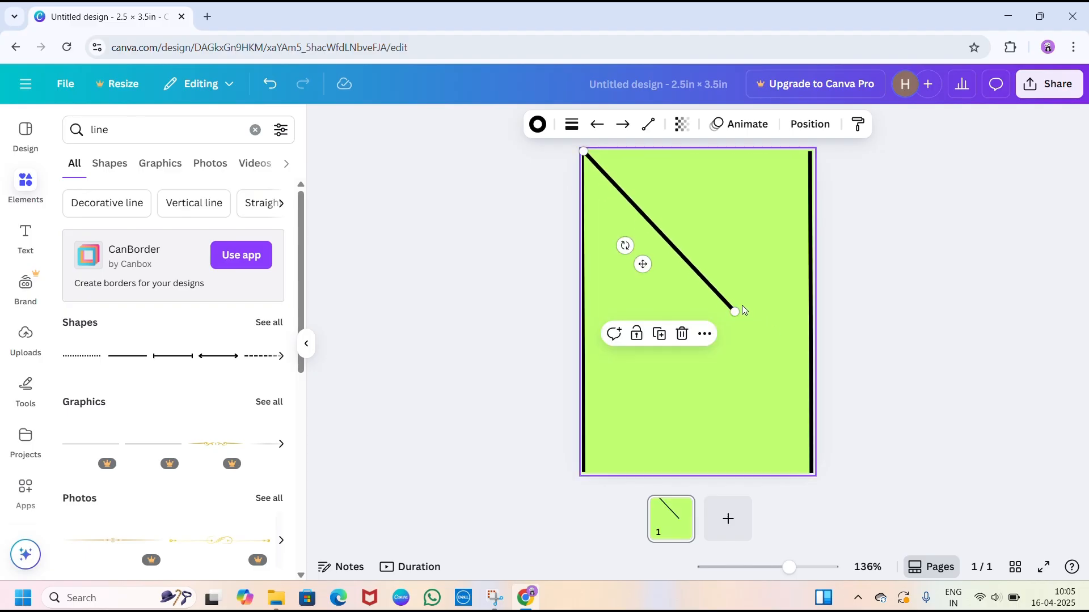
pyautogui.moveTo(733, 311); pyautogui.dragTo(808, 150)
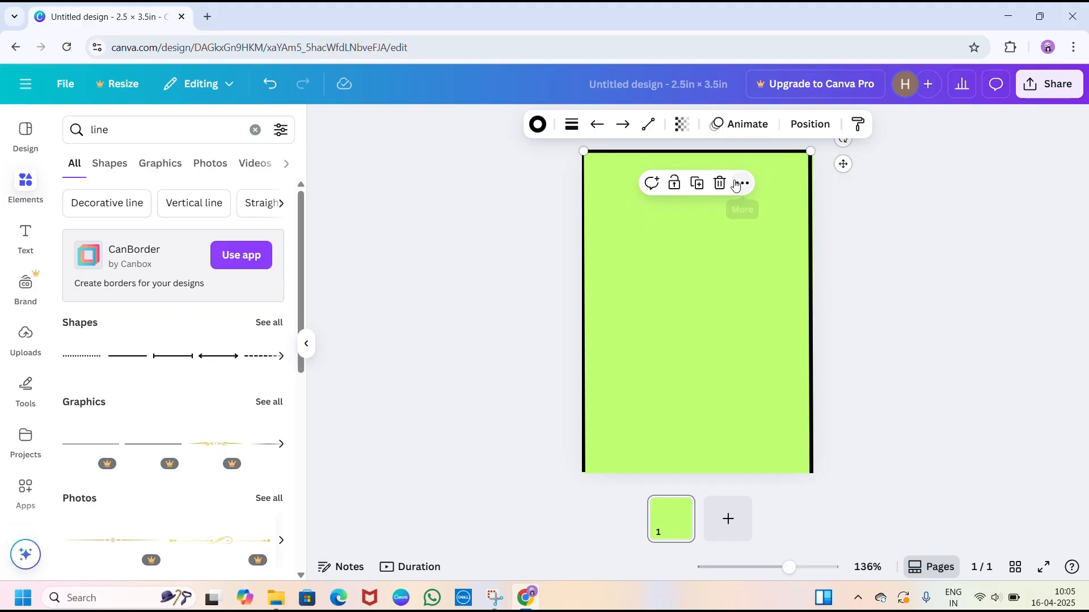
pyautogui.click(697, 183)
pyautogui.moveTo(697, 175); pyautogui.dragTo(684, 469)
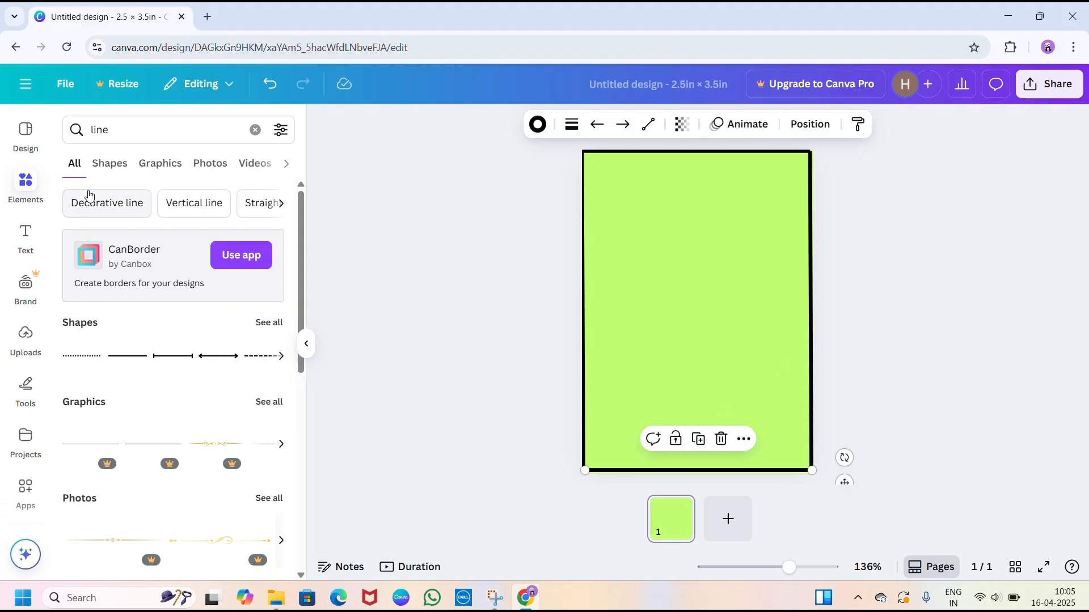
# - Search the element graphics for "border" and add the free thick black rectangular outline to the card
pyautogui.click(255, 130)
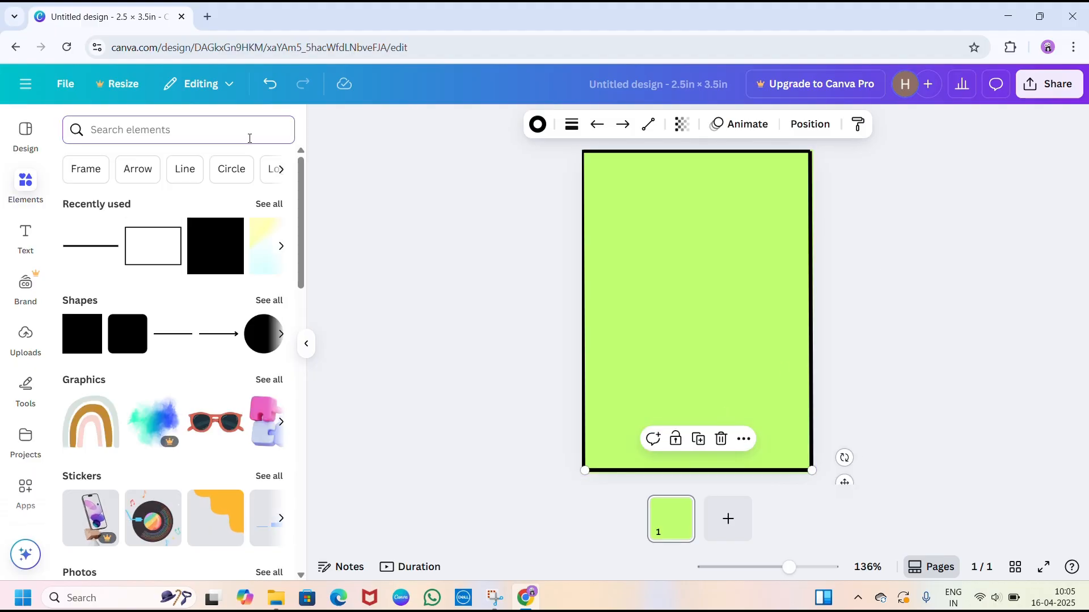
pyautogui.write('border')
pyautogui.press('Return')
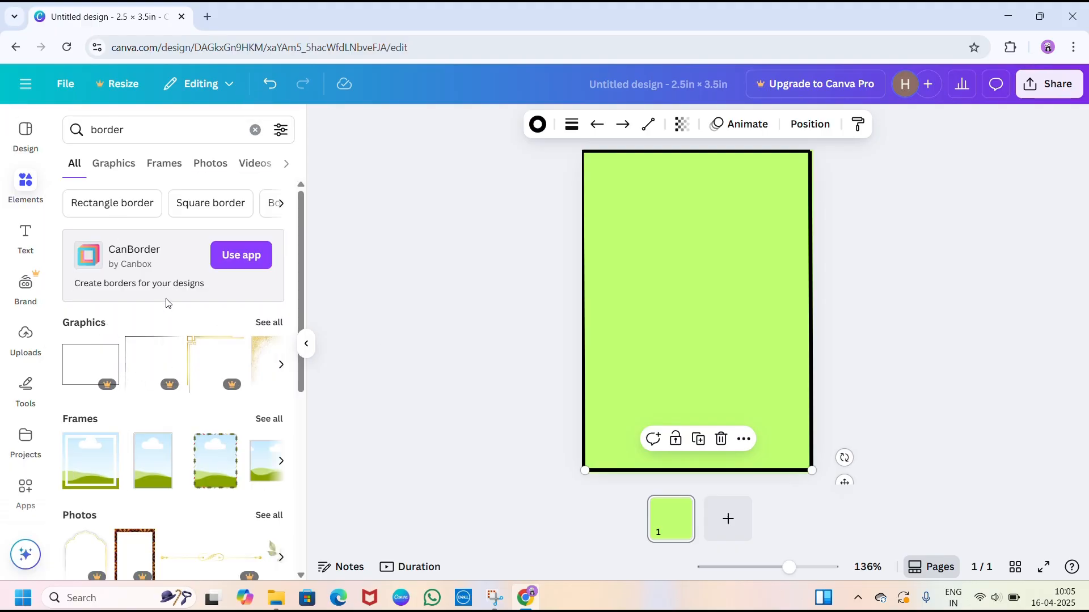
pyautogui.click(269, 328)
pyautogui.scroll(-3, 192, 355)
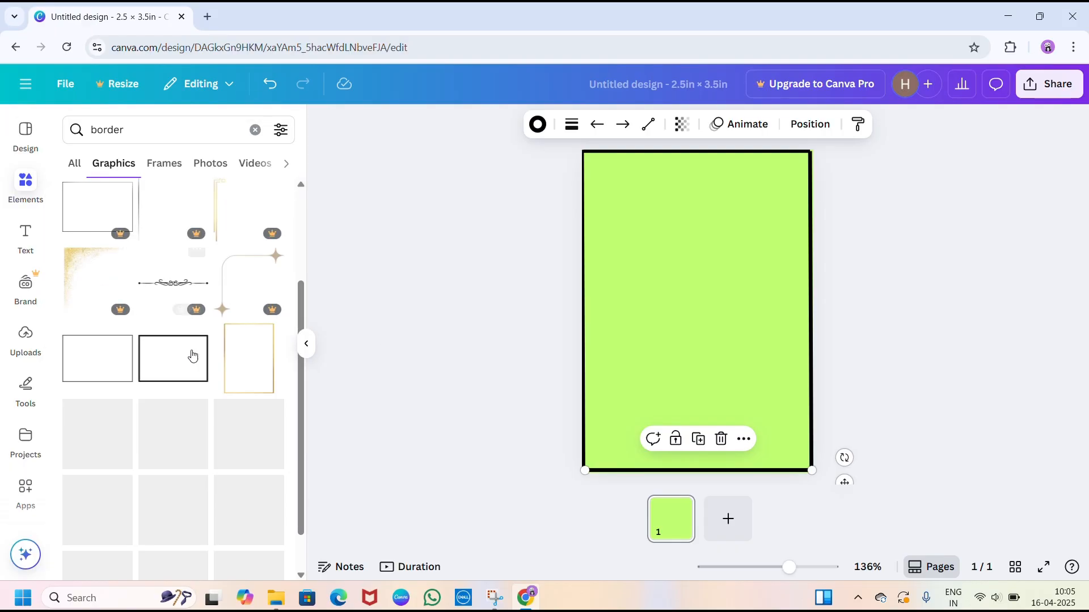
pyautogui.click(188, 367)
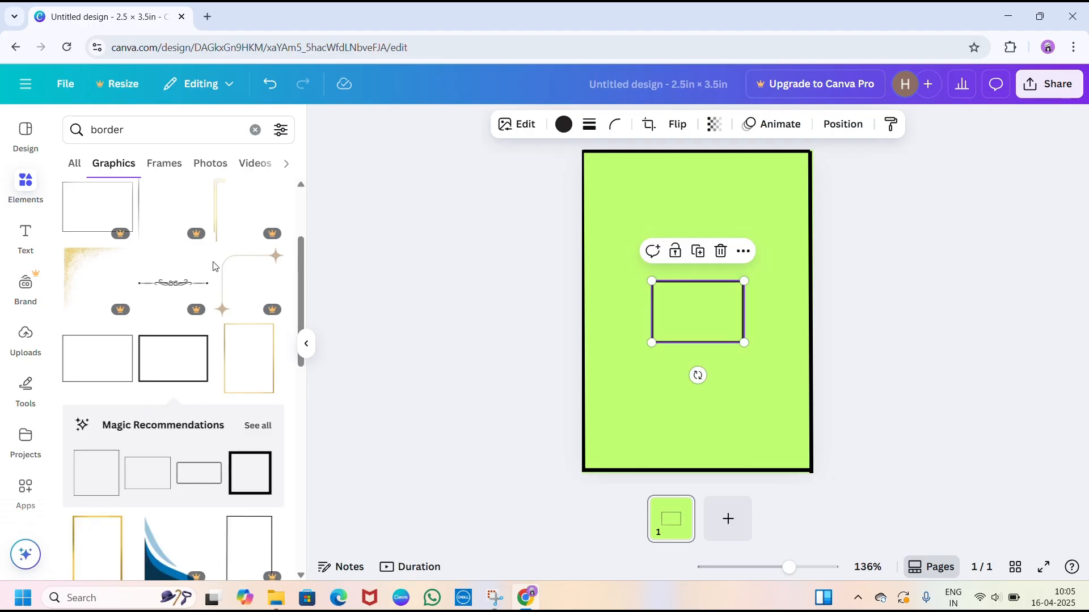
pyautogui.scroll(-1, 279, 414)
pyautogui.scroll(-1, 279, 414)
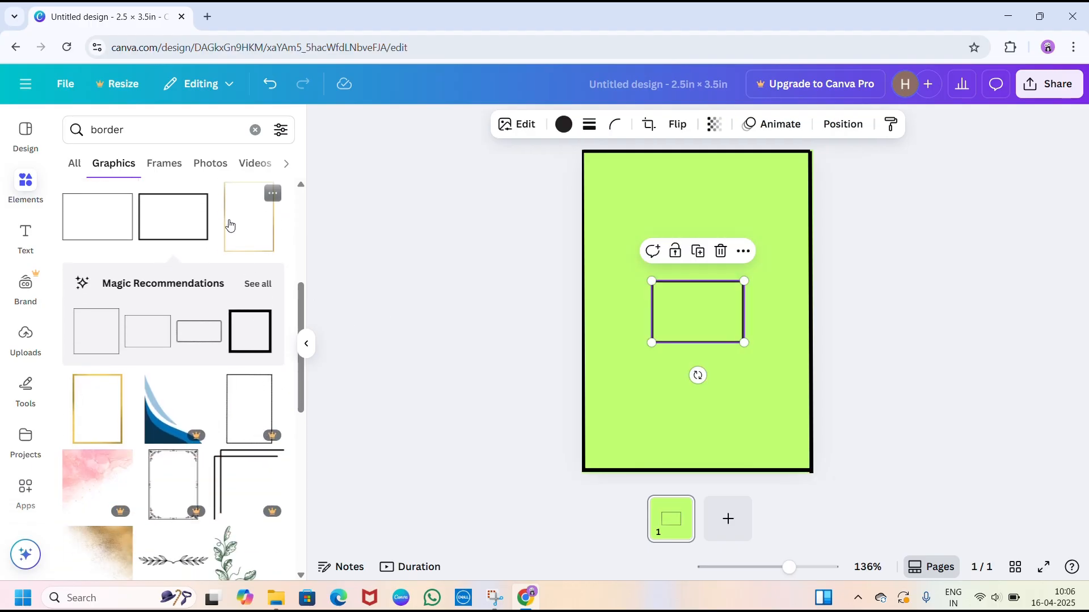
pyautogui.scroll(-2, 170, 396)
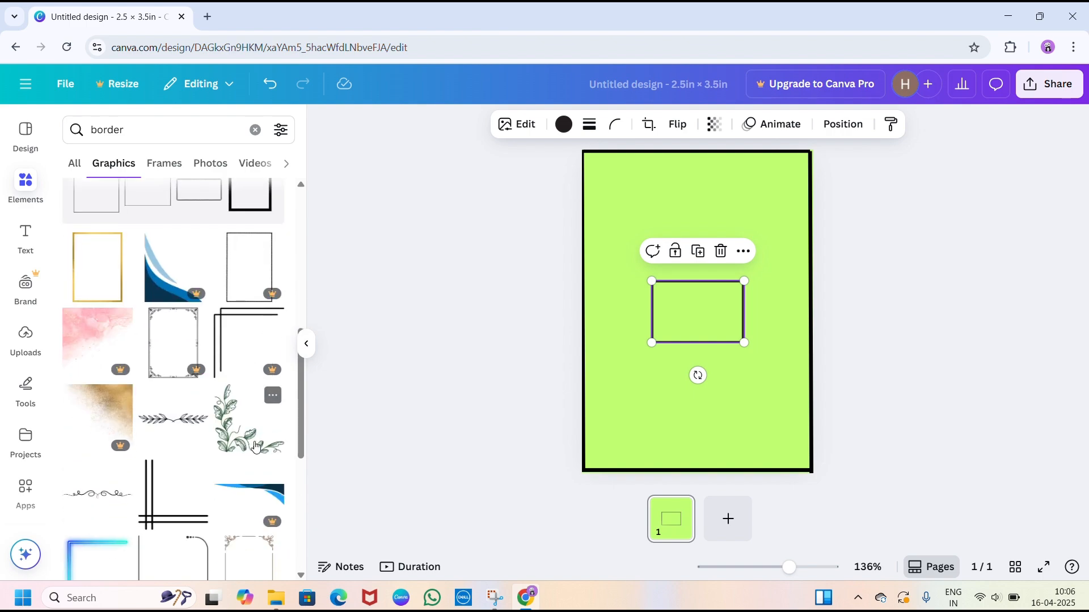
pyautogui.scroll(6, 170, 397)
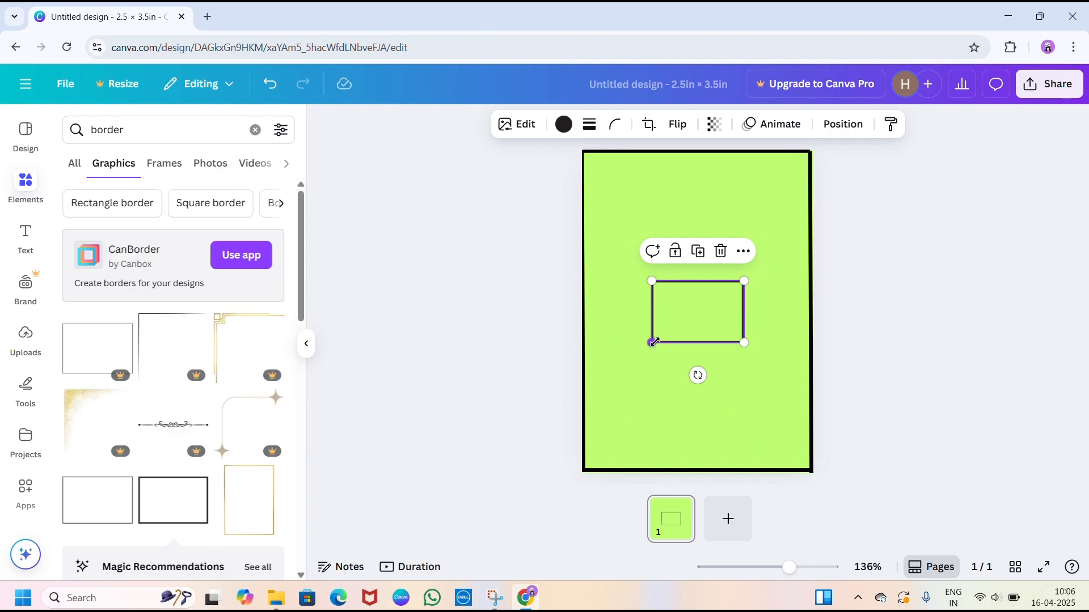
# - Enlarge the rectangular border and position it centred in the card's upper half as a picture frame
pyautogui.moveTo(651, 342); pyautogui.dragTo(596, 378)
pyautogui.moveTo(686, 333); pyautogui.dragTo(712, 227)
pyautogui.moveTo(623, 278); pyautogui.dragTo(605, 289)
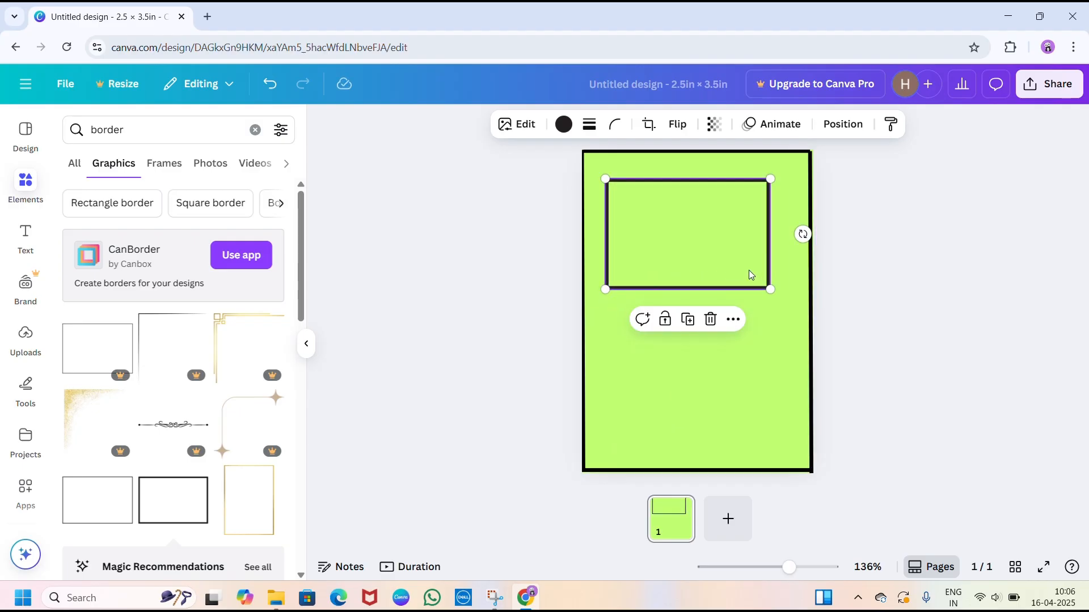
pyautogui.moveTo(770, 289); pyautogui.dragTo(792, 304)
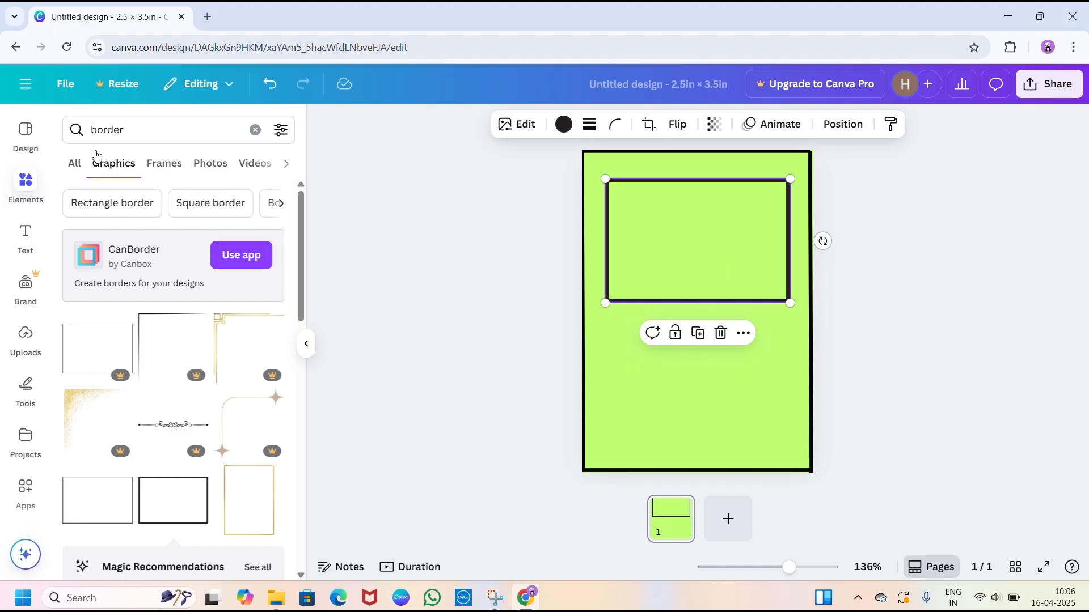
# - Add the recently used straight black line and stretch it horizontally across the card's full width along the picture frame's lower edge
pyautogui.click(255, 129)
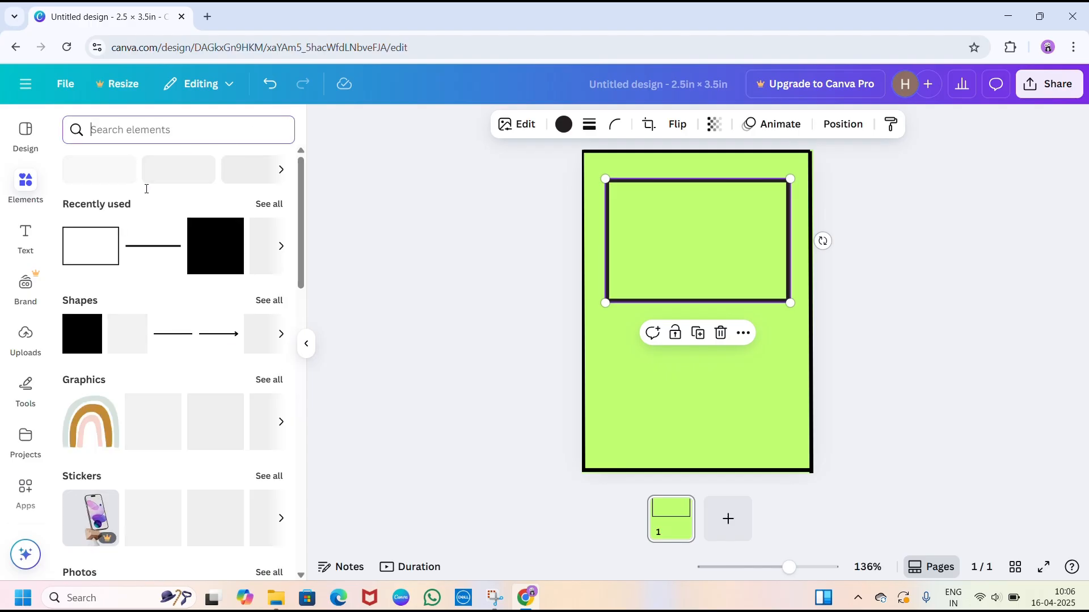
pyautogui.click(136, 243)
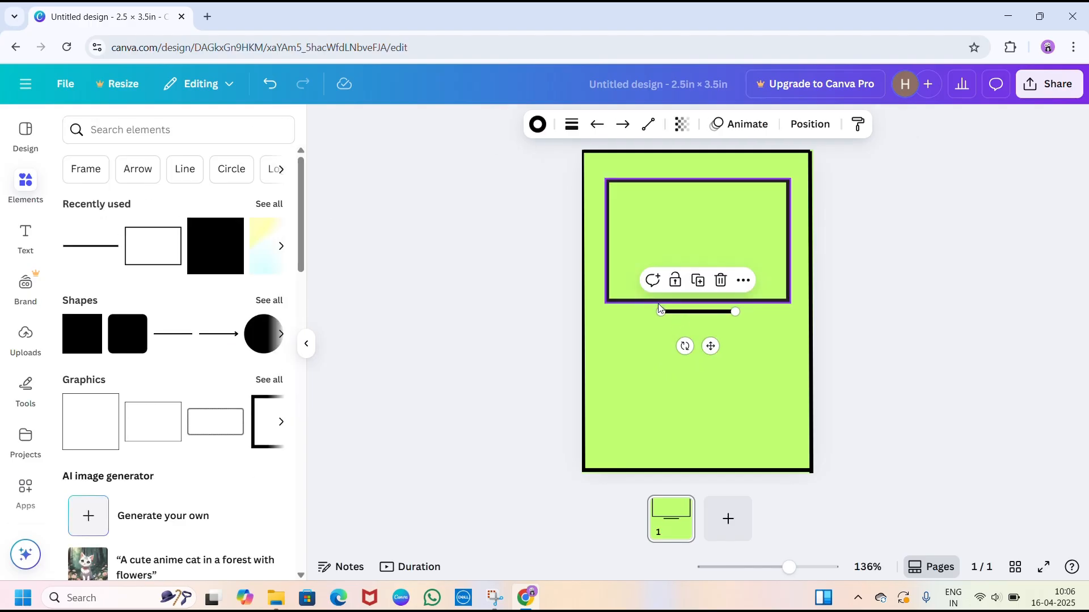
pyautogui.moveTo(660, 311); pyautogui.dragTo(591, 303)
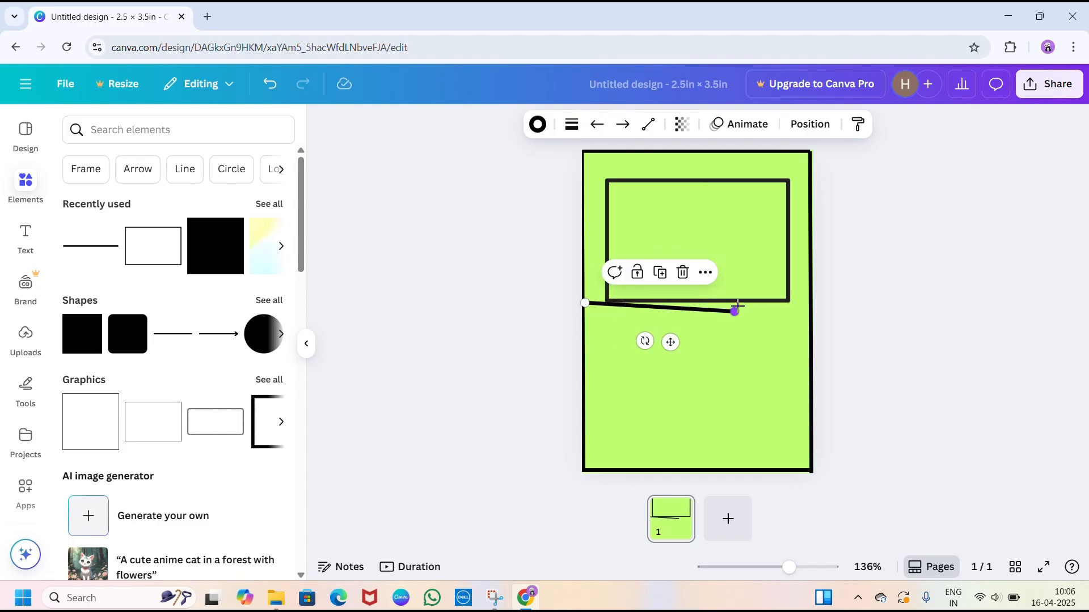
pyautogui.moveTo(737, 307); pyautogui.dragTo(810, 303)
pyautogui.click(843, 287)
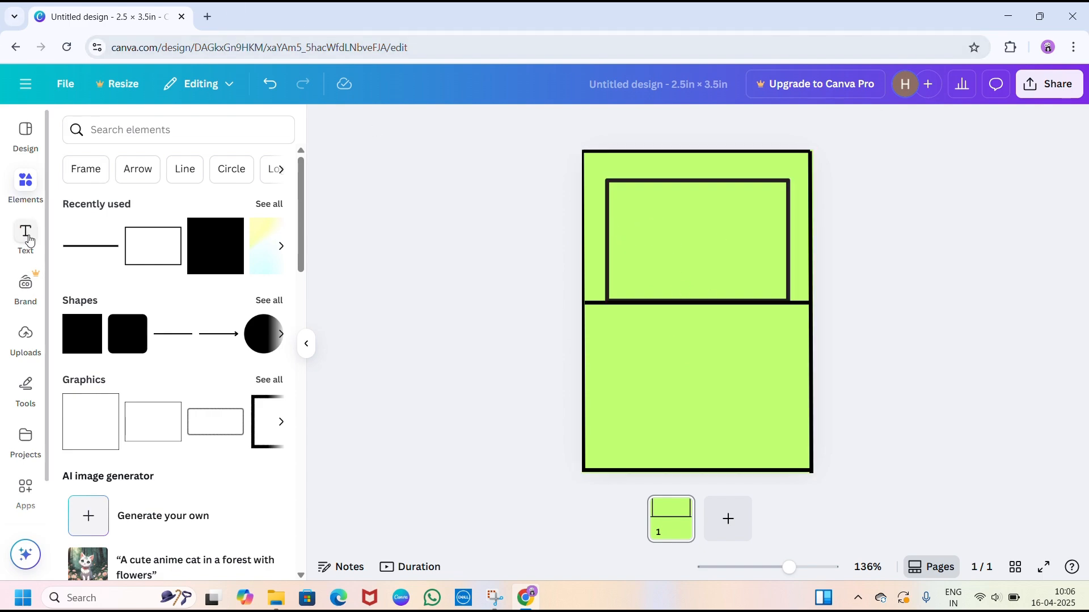
# - Insert the uploaded donut bomb character with the transparent background and centre it inside the picture frame
pyautogui.click(41, 338)
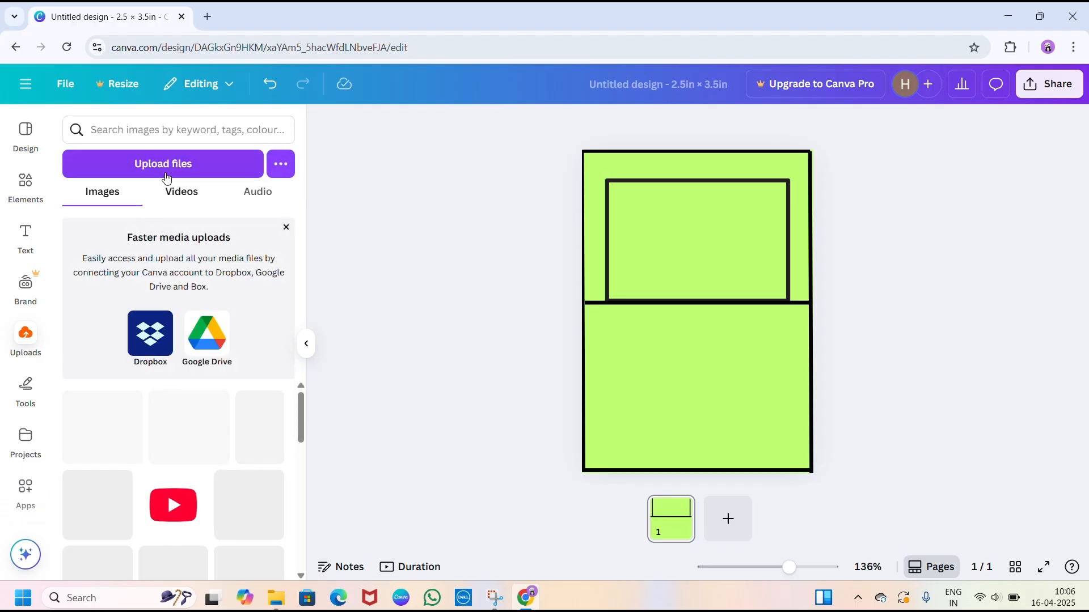
pyautogui.click(174, 165)
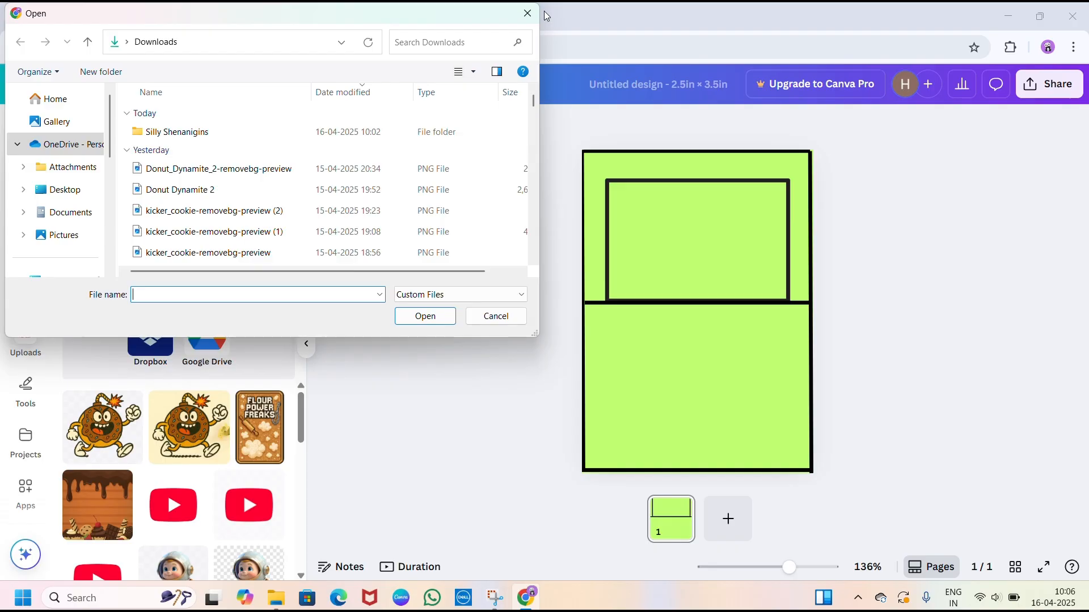
pyautogui.click(496, 315)
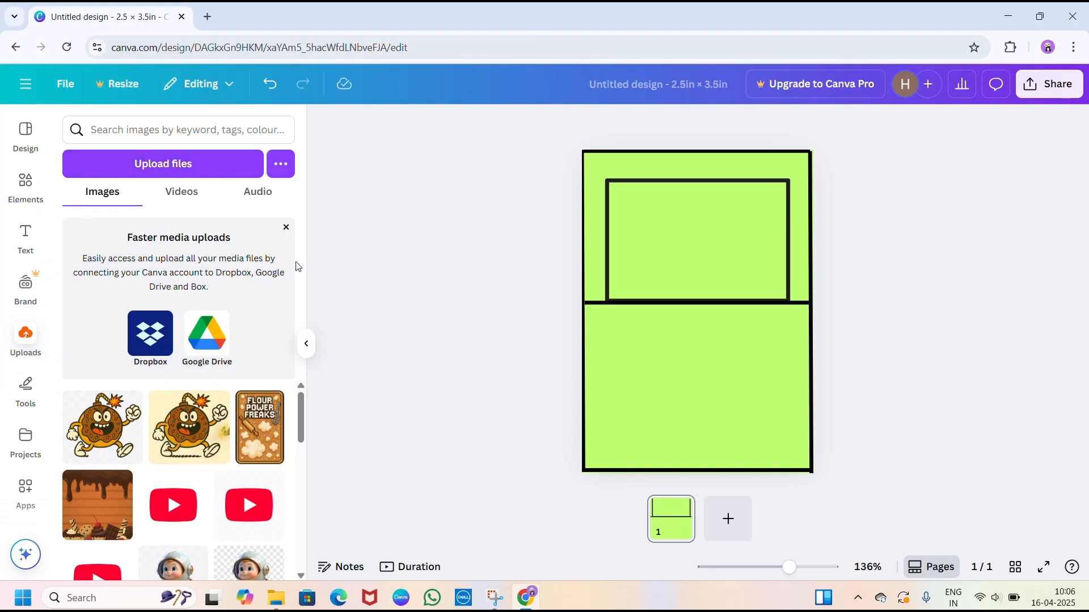
pyautogui.click(125, 418)
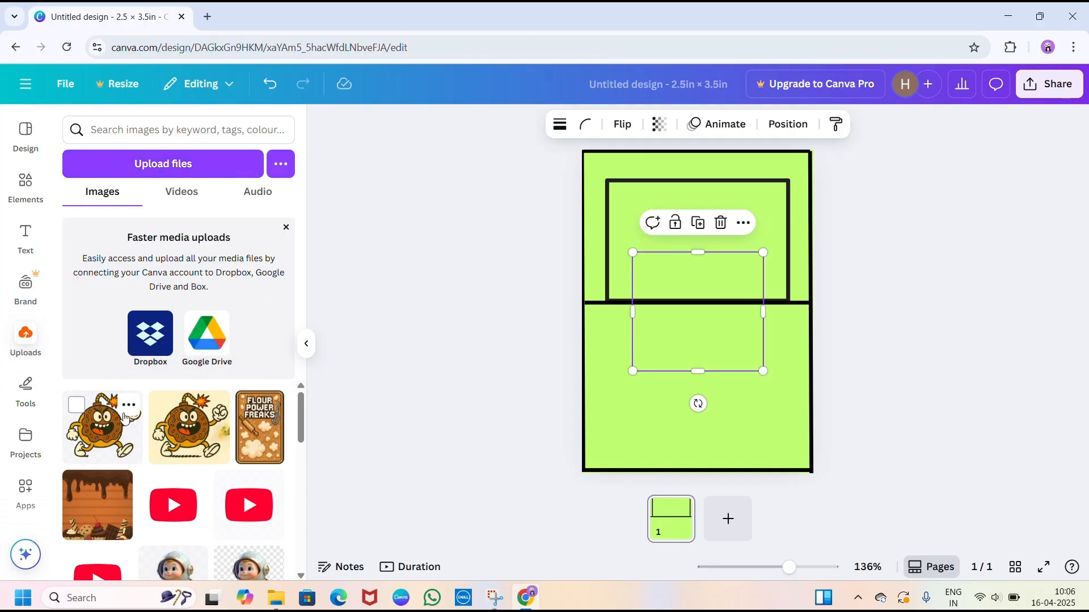
pyautogui.moveTo(671, 307); pyautogui.dragTo(660, 253)
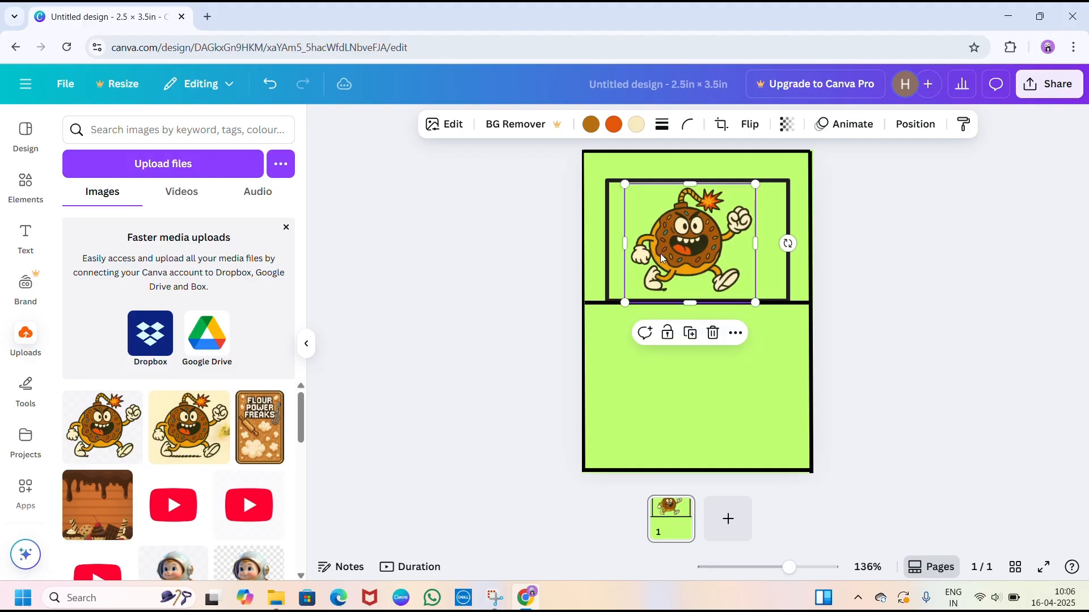
pyautogui.click(501, 272)
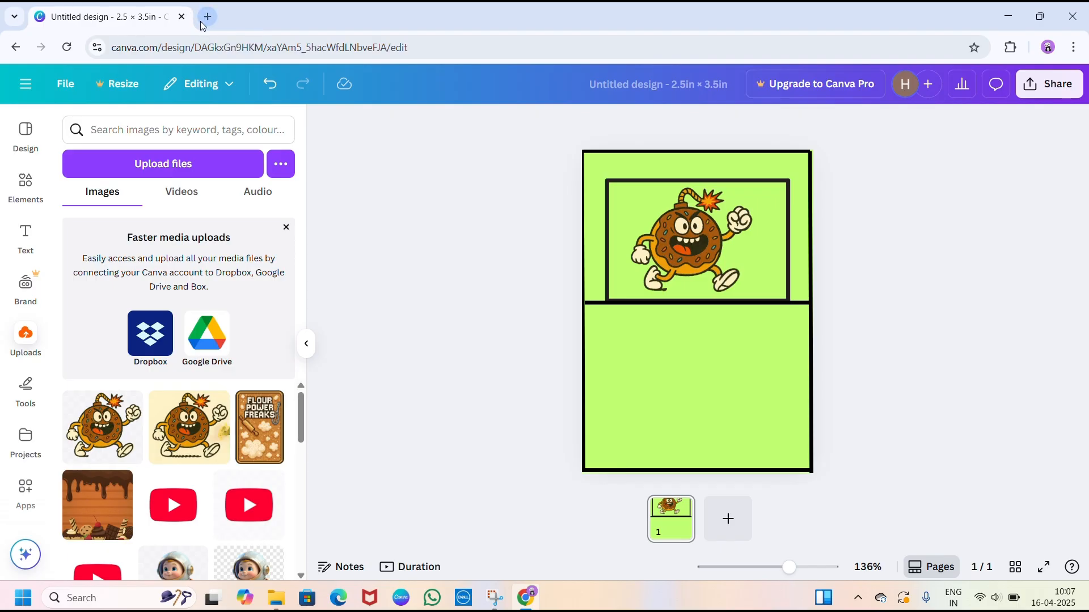
pyautogui.moveTo(708, 211); pyautogui.dragTo(710, 224)
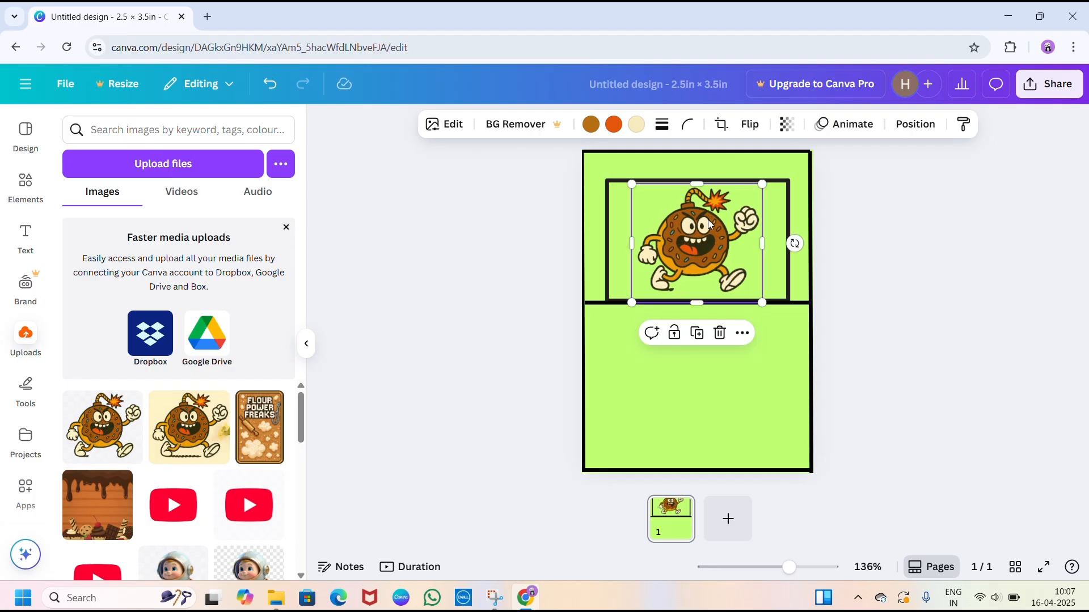
pyautogui.click(854, 274)
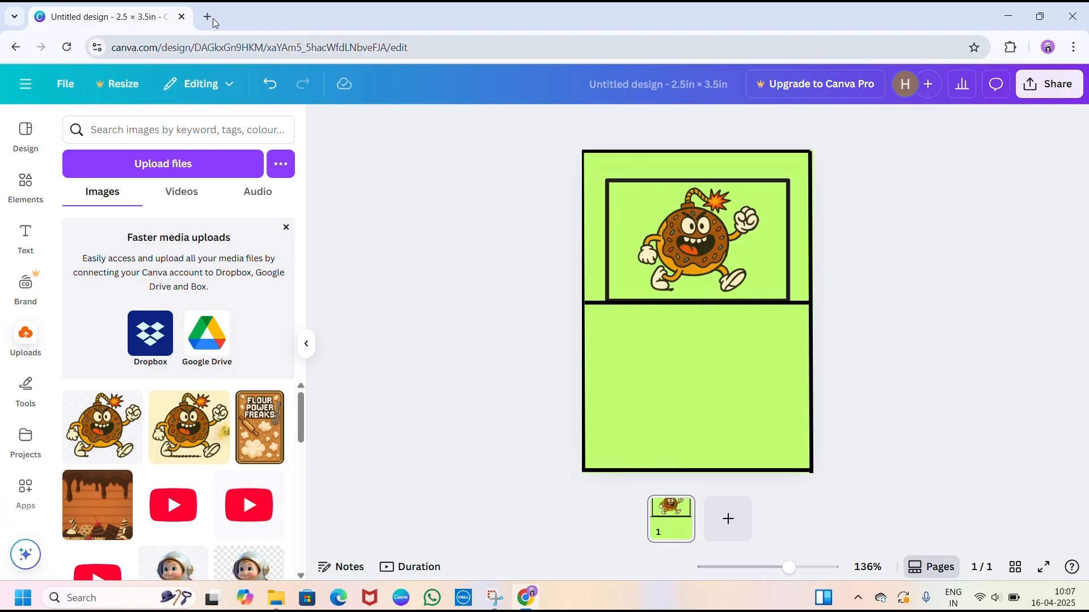
# - Switch to File Explorer and open the Mew EX 180HP image in Downloads > Silly Shenanigins to examine its card layout
pyautogui.click(276, 598)
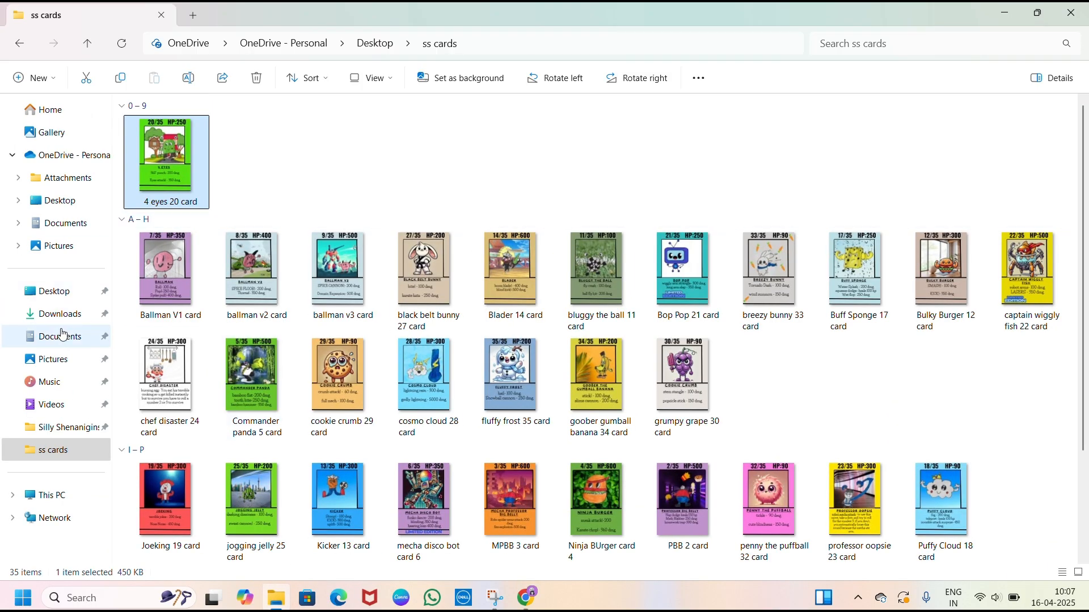
pyautogui.click(56, 313)
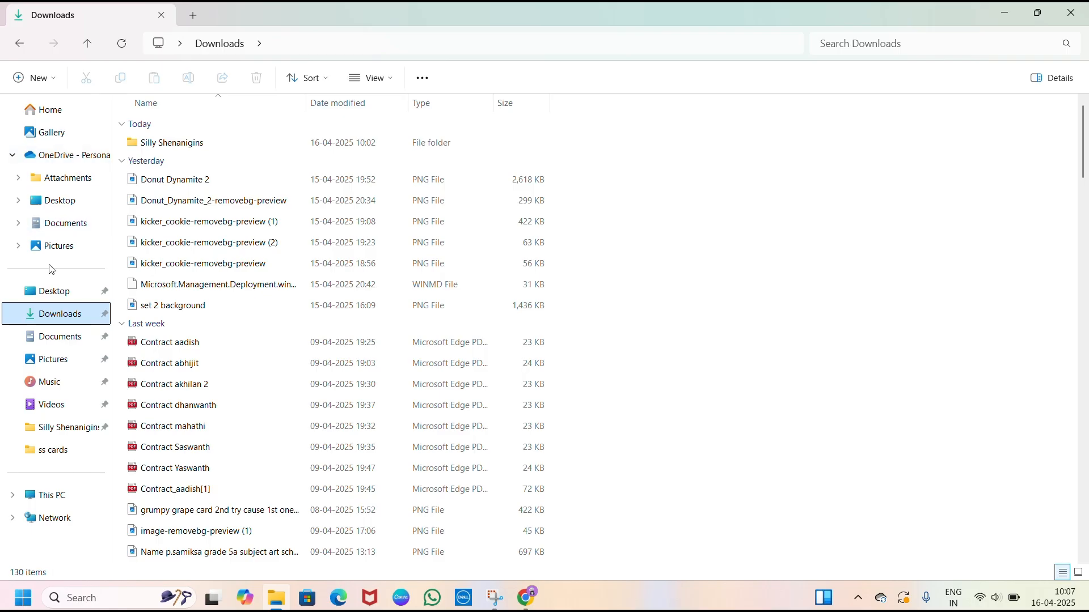
pyautogui.click(72, 290)
pyautogui.click(72, 246)
pyautogui.click(73, 203)
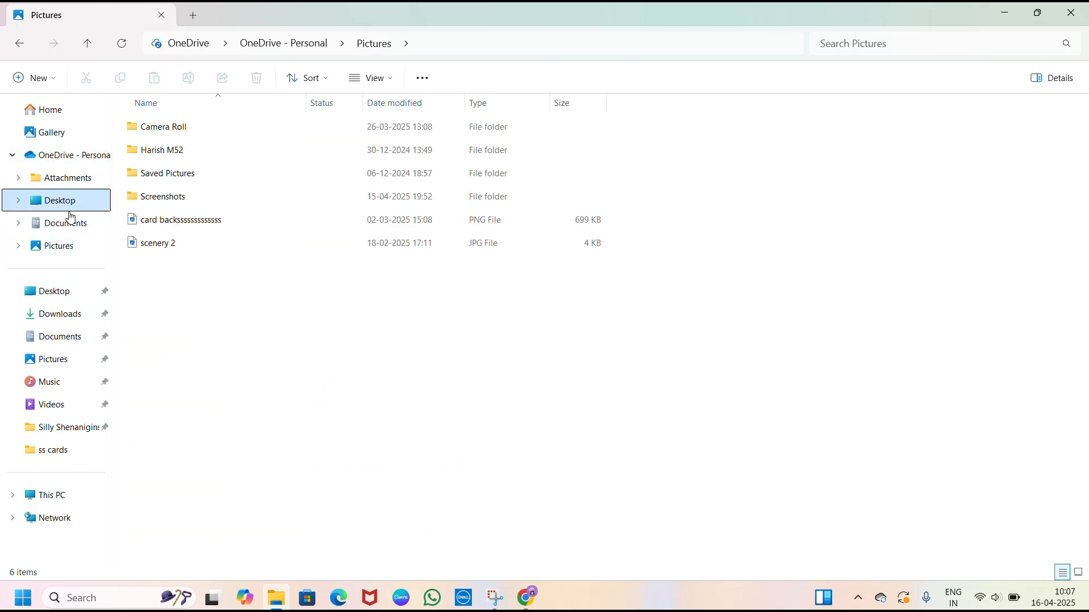
pyautogui.click(59, 338)
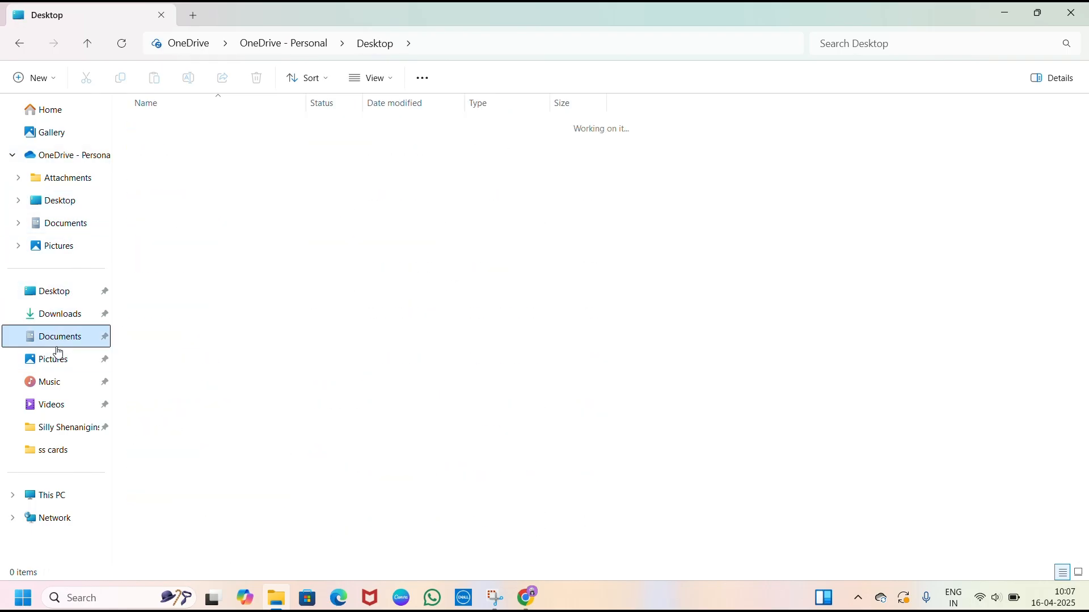
pyautogui.click(57, 314)
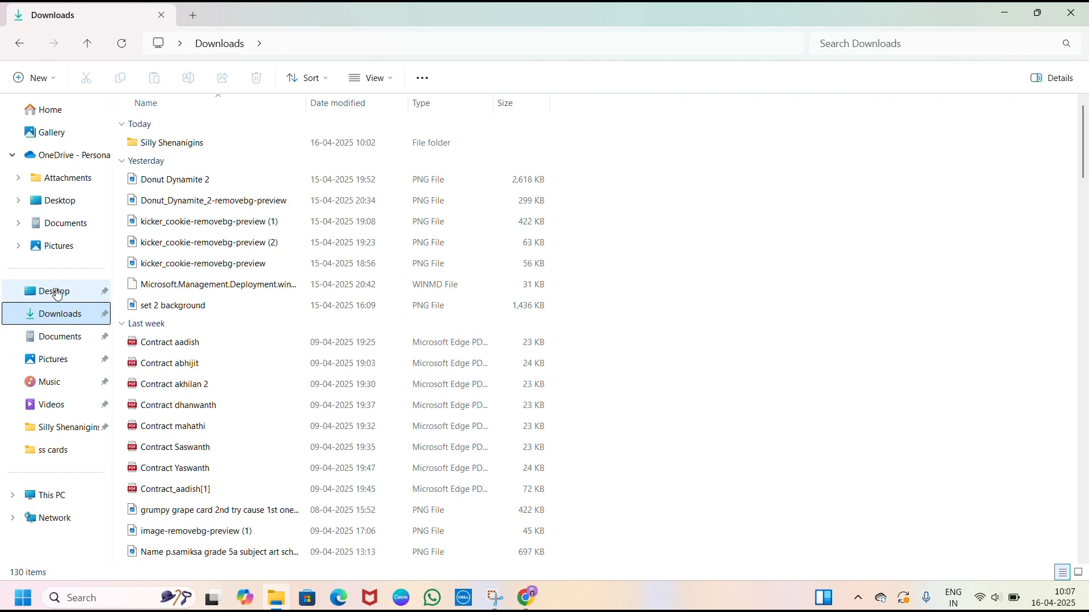
pyautogui.doubleClick(245, 142)
pyautogui.doubleClick(245, 143)
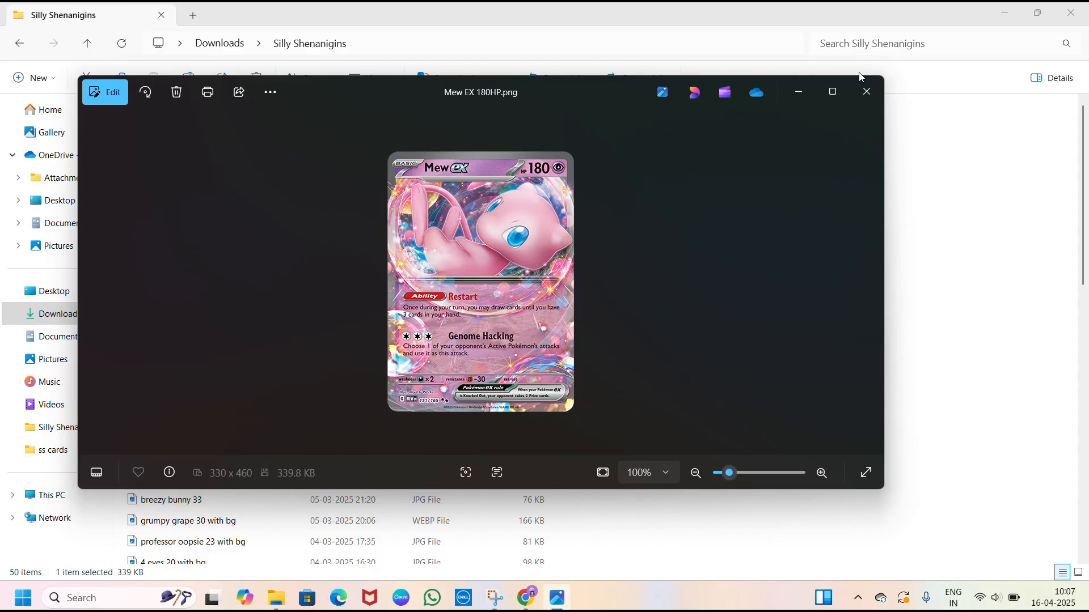
pyautogui.click(871, 90)
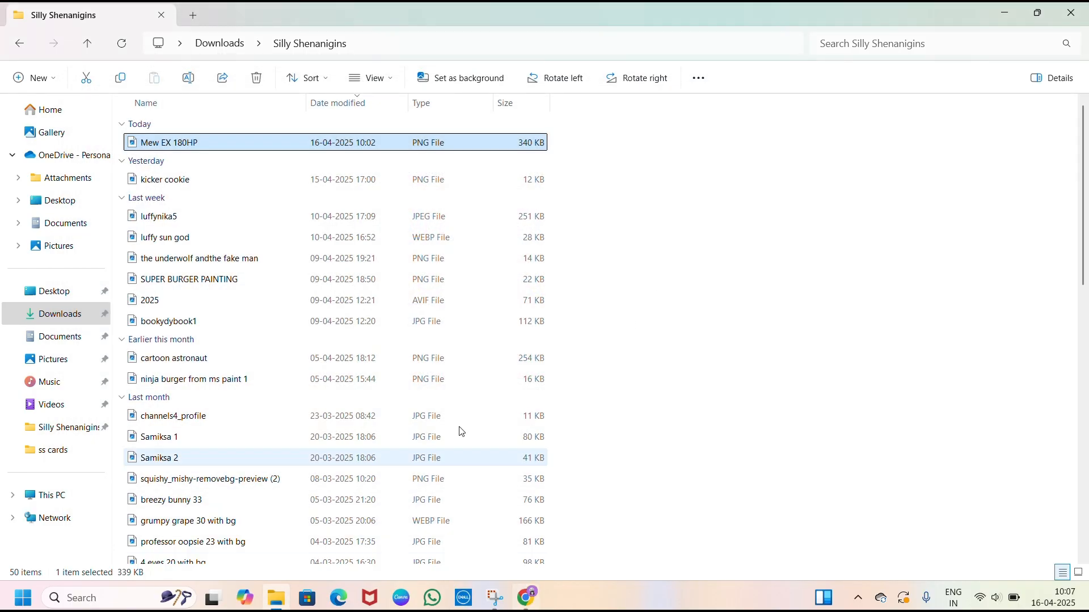
pyautogui.doubleClick(356, 143)
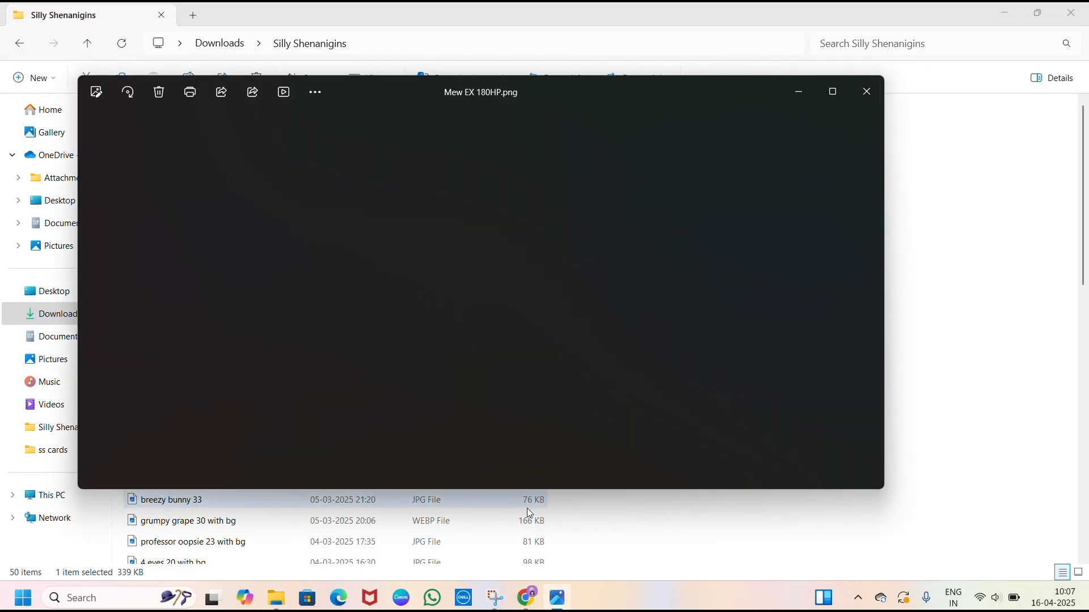
# - Switch back to the Canva card design in Chrome and add a subheading reading "Donught Dynamite"
pyautogui.click(533, 603)
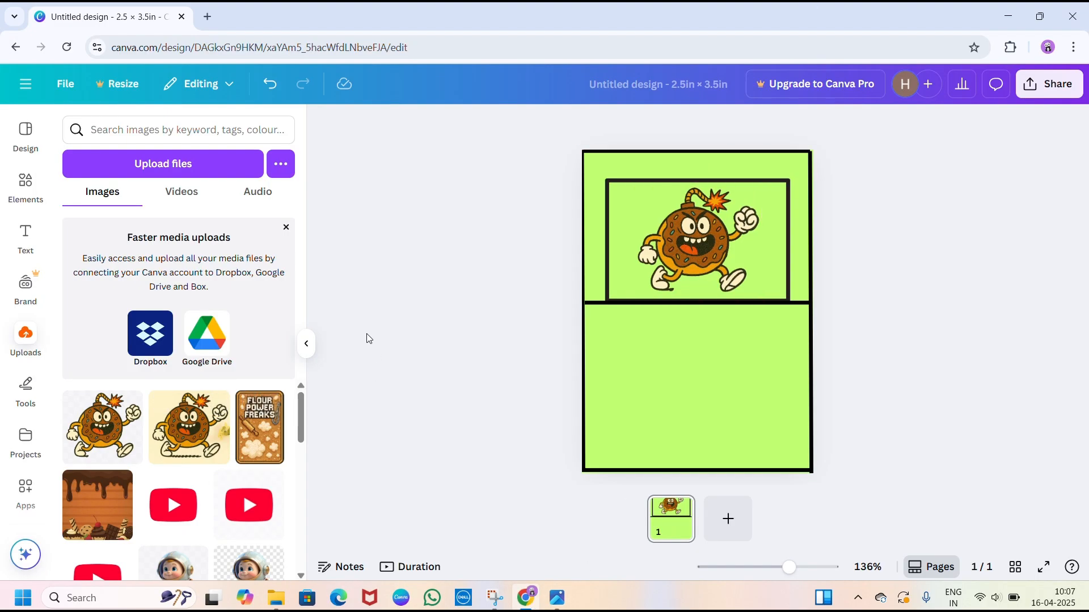
pyautogui.click(21, 243)
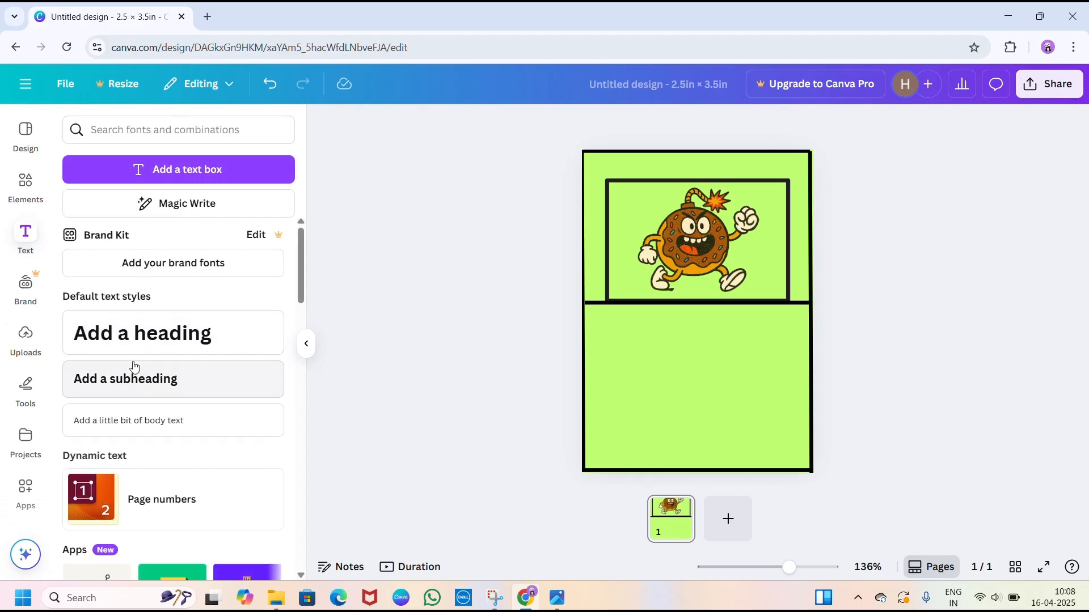
pyautogui.click(157, 370)
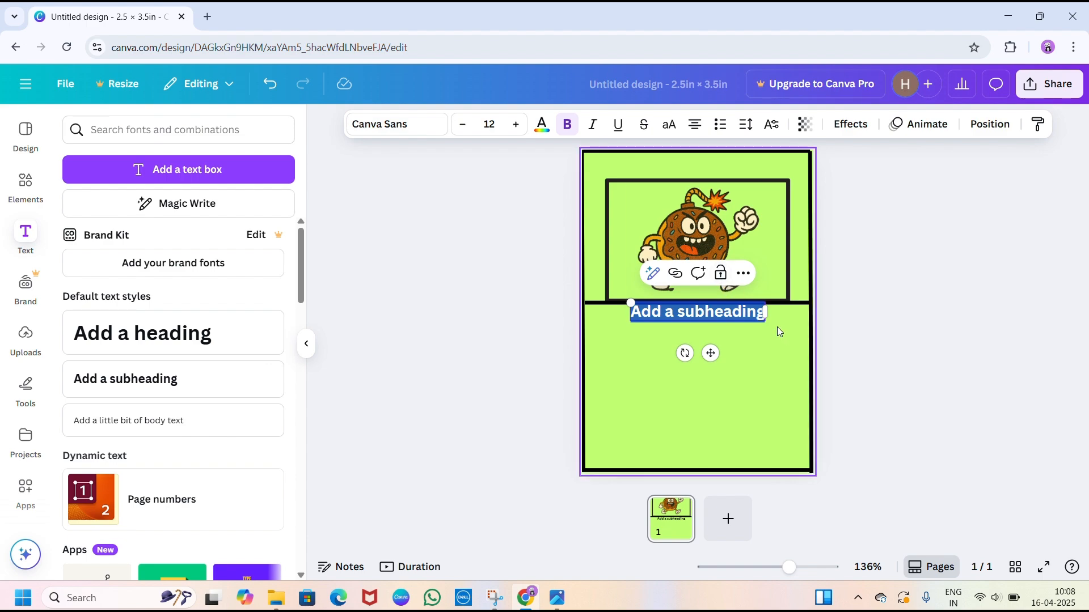
pyautogui.press('BackSpace')
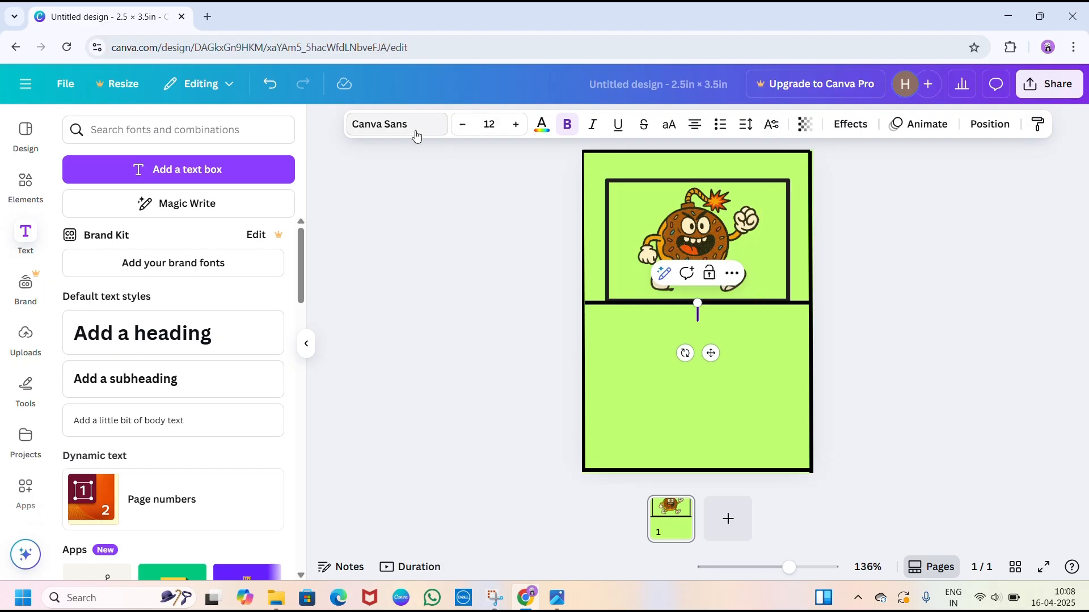
pyautogui.write('D')
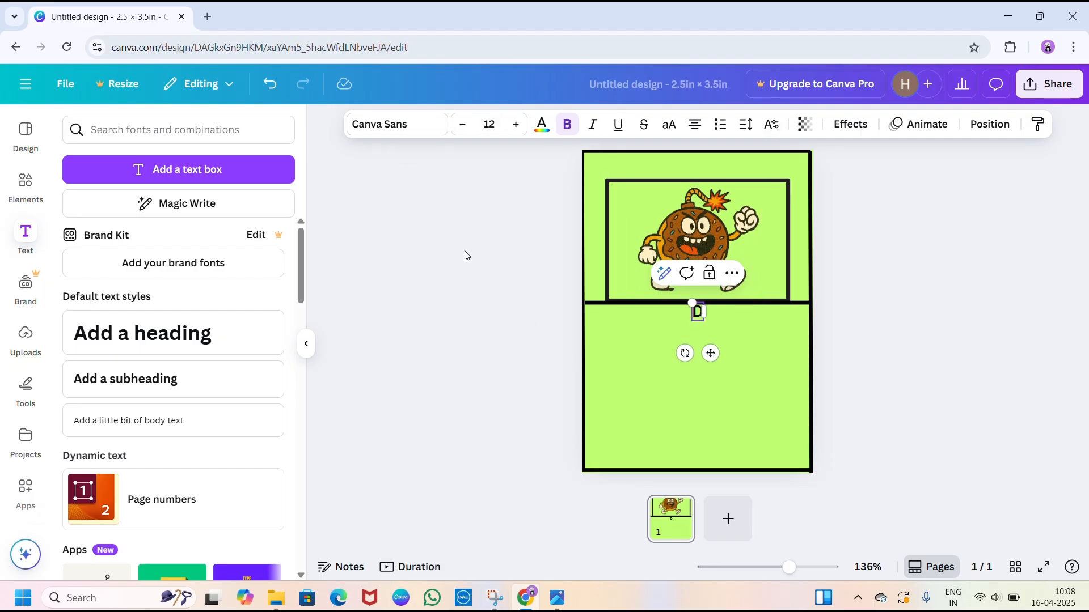
pyautogui.write('onught')
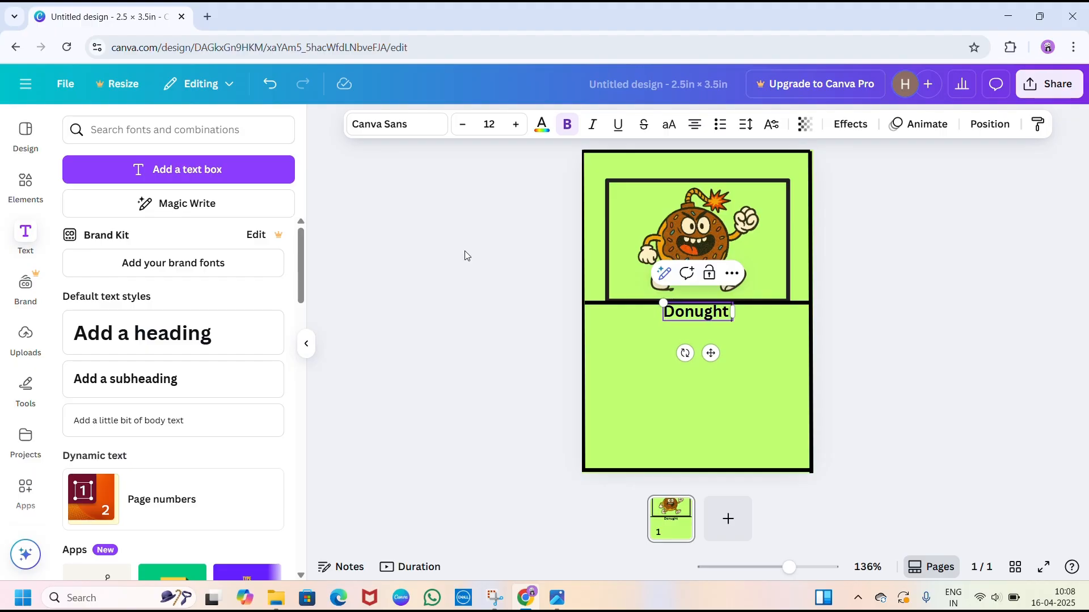
pyautogui.write(' Dyna')
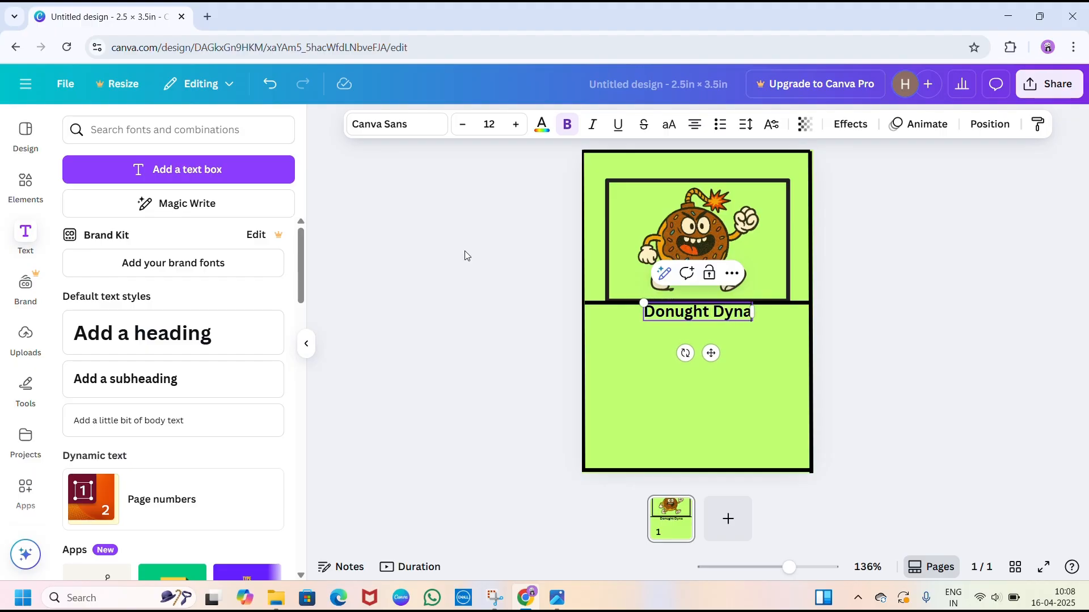
pyautogui.write('mite')
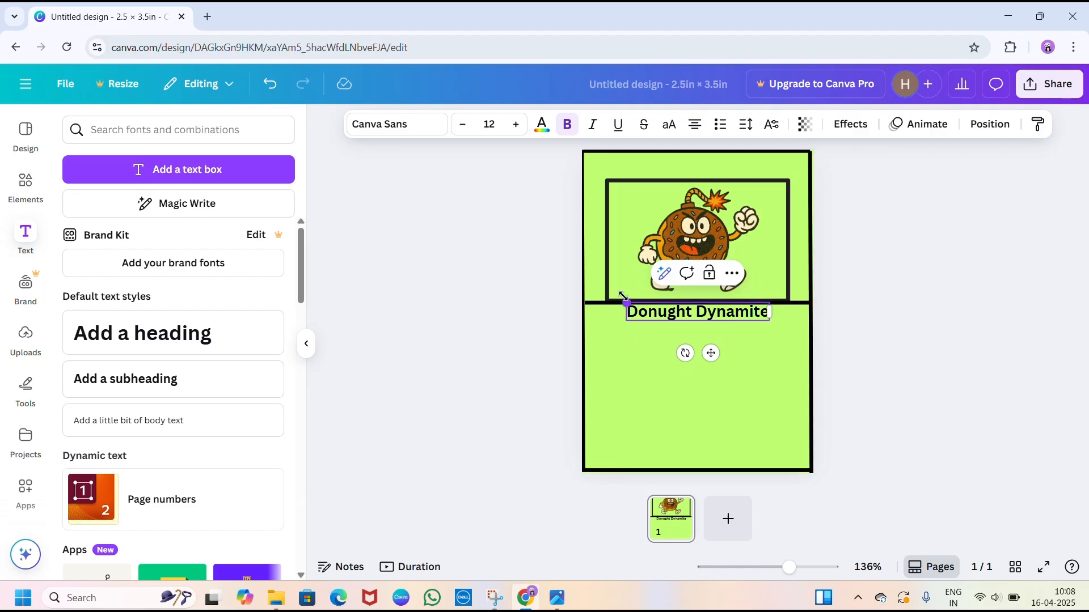
# - Resize the character name to font size 12.1 and place it in the card's upper-left corner above the picture frame
pyautogui.moveTo(627, 302); pyautogui.dragTo(606, 283)
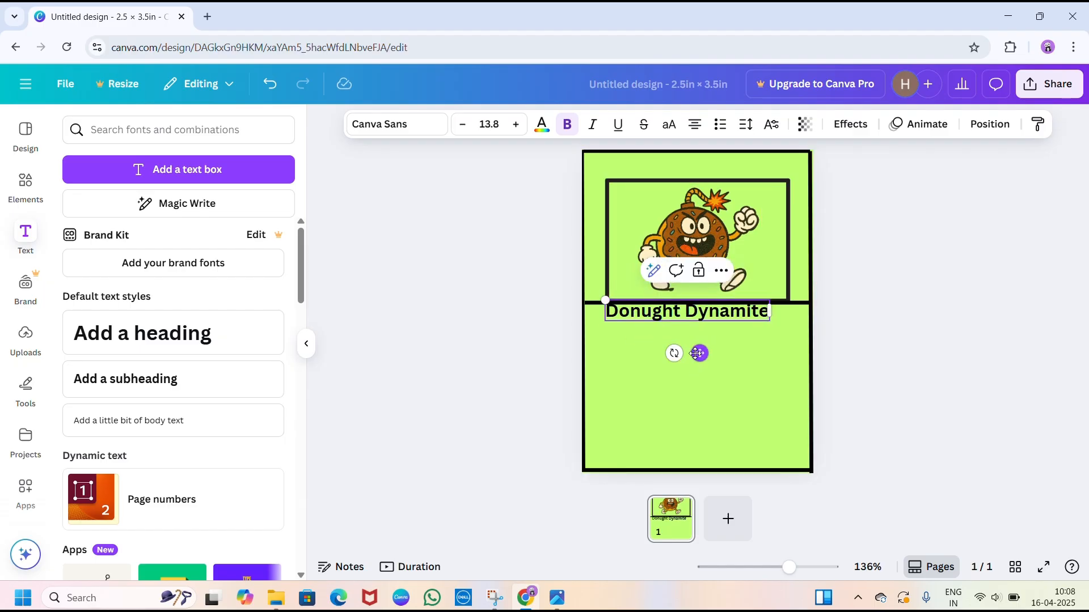
pyautogui.moveTo(699, 355); pyautogui.dragTo(676, 209)
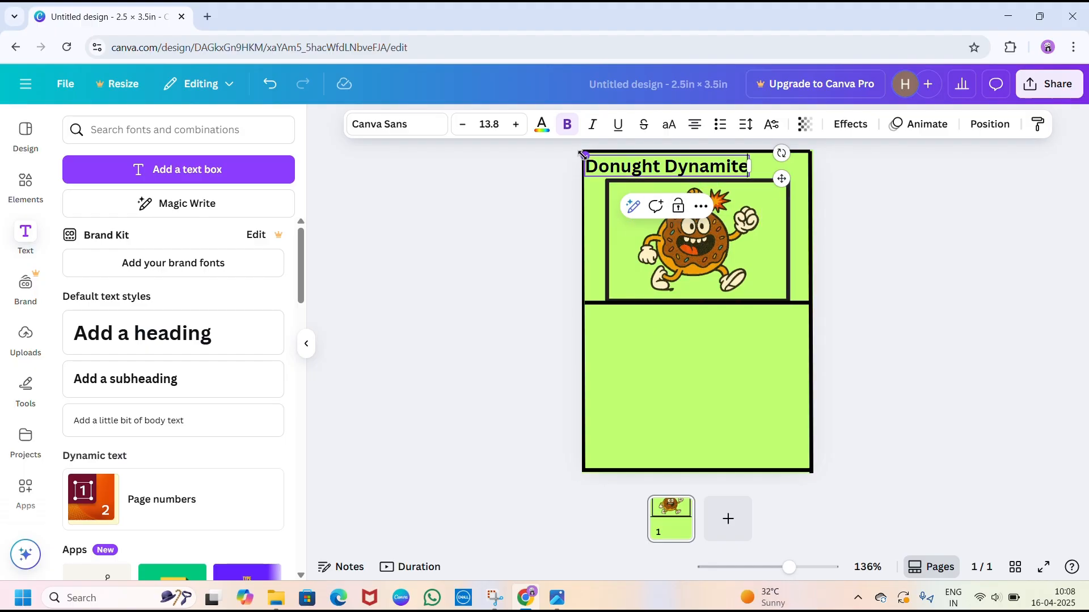
pyautogui.moveTo(585, 155); pyautogui.dragTo(606, 158)
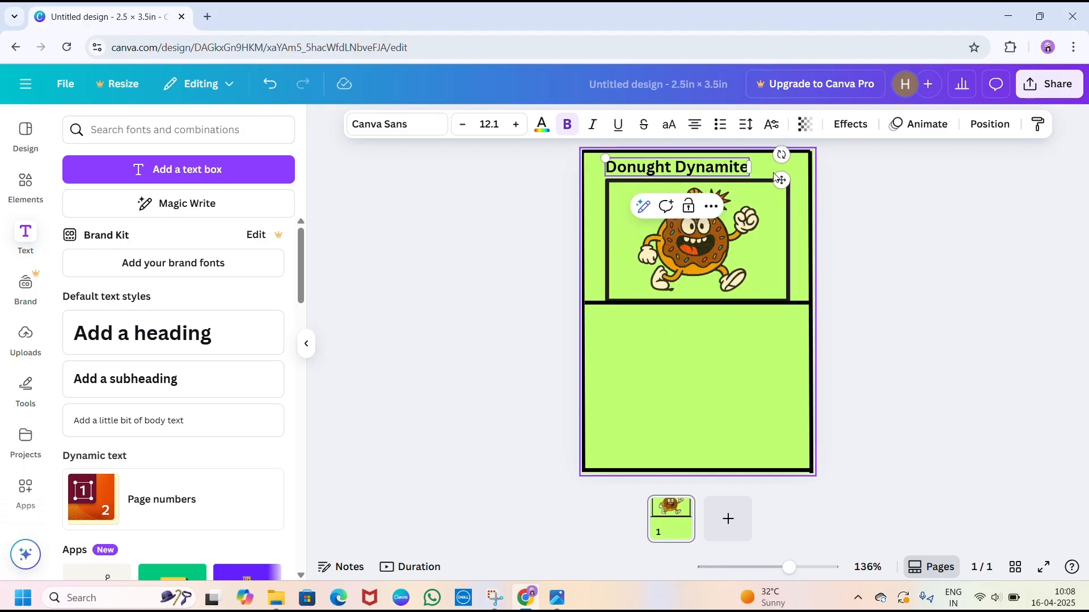
pyautogui.moveTo(782, 181); pyautogui.dragTo(765, 174)
pyautogui.click(949, 261)
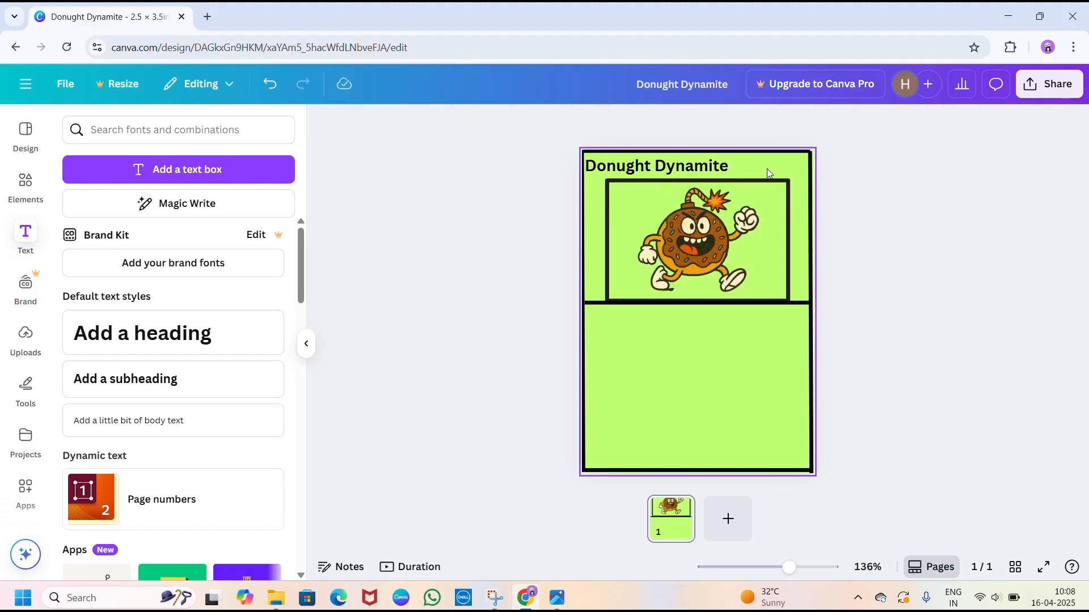
# - Add another subheading to the card reading "HP:120"
pyautogui.click(125, 379)
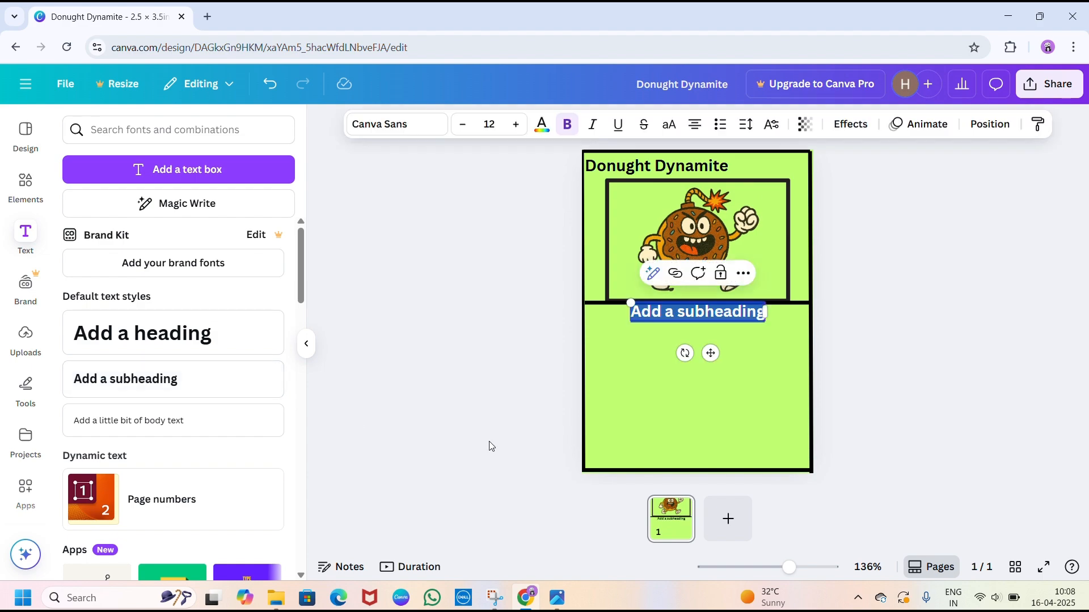
pyautogui.press('BackSpace')
pyautogui.write('HP')
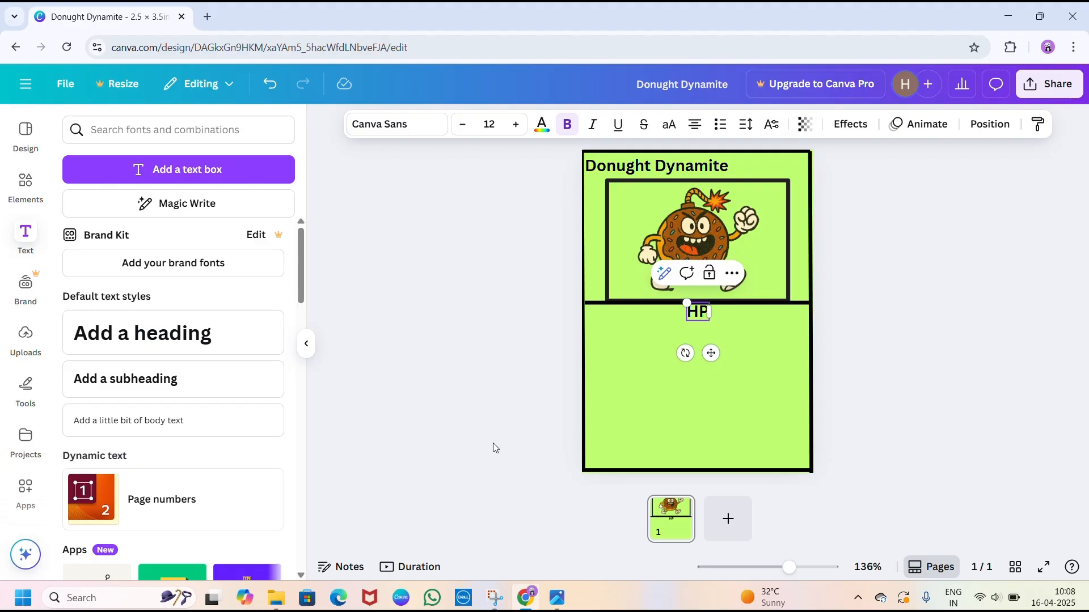
pyautogui.write(':120')
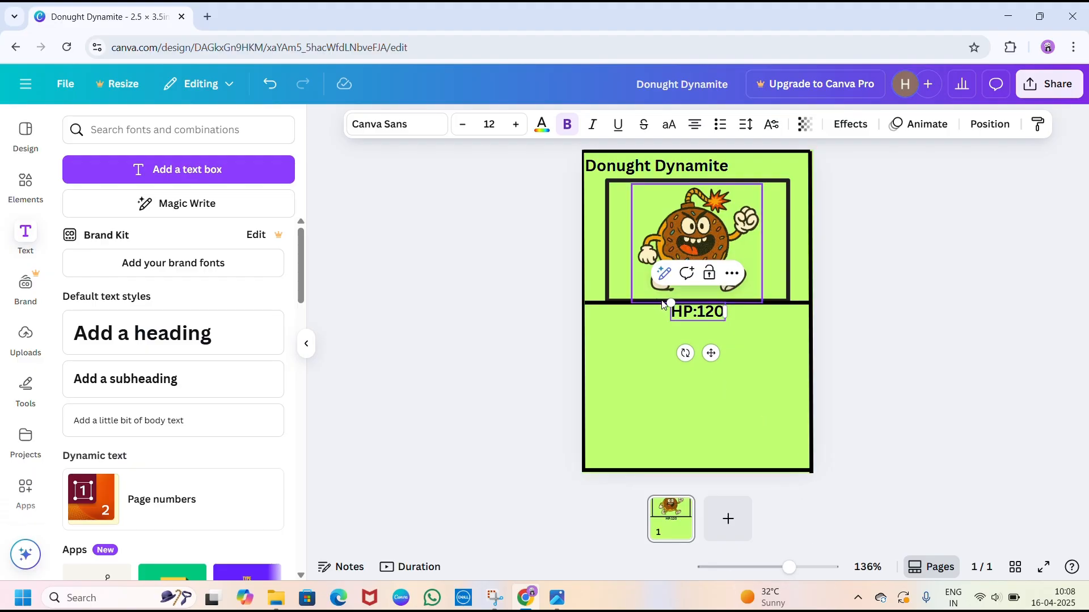
# - Enlarge the HP text to font size 15.1 and place it in the card's upper-right corner beside the character name
pyautogui.moveTo(671, 303); pyautogui.dragTo(657, 299)
pyautogui.moveTo(703, 354); pyautogui.dragTo(783, 217)
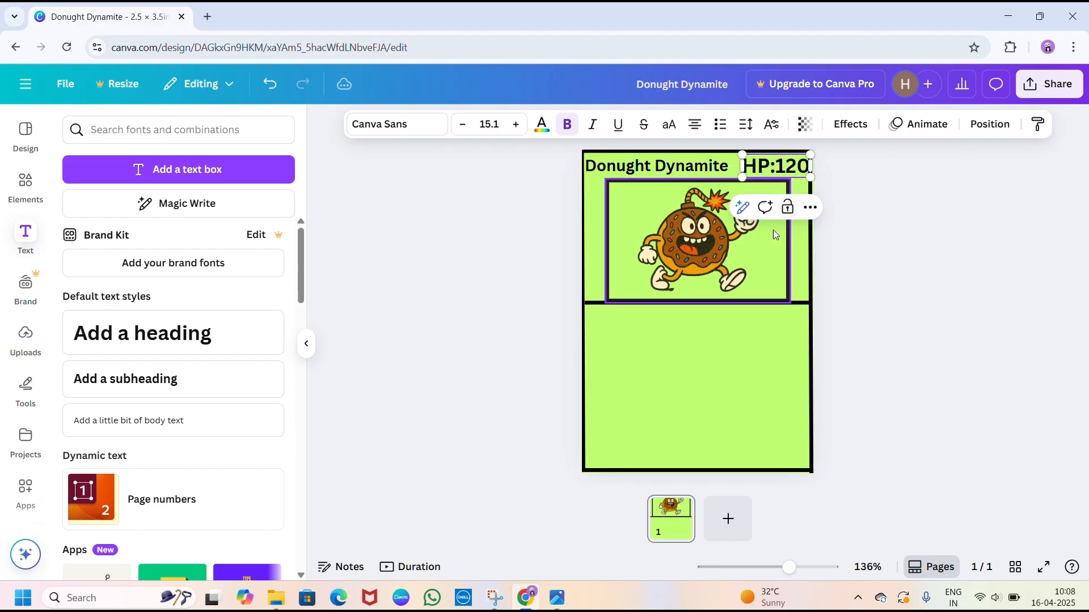
pyautogui.click(382, 348)
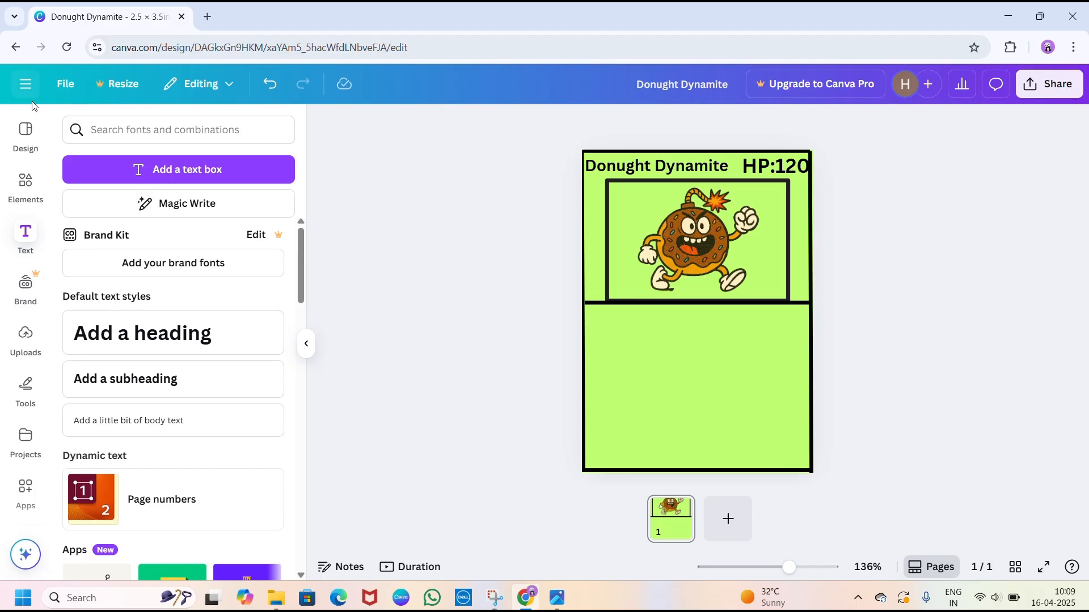
# - Add the recently used straight black line and stretch it across the card's full width just above the bottom border
pyautogui.click(36, 190)
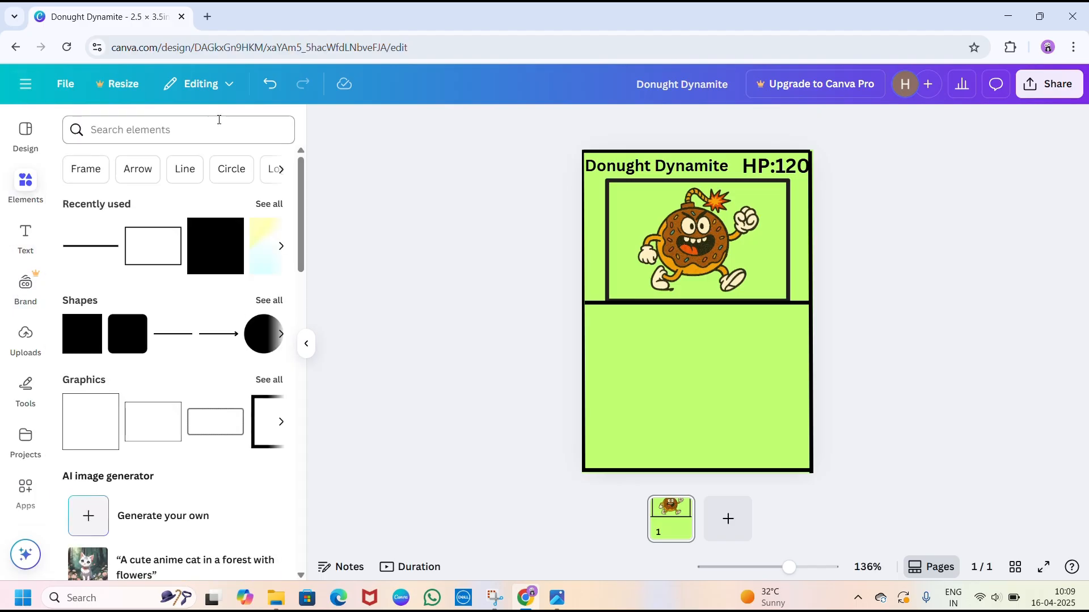
pyautogui.click(95, 245)
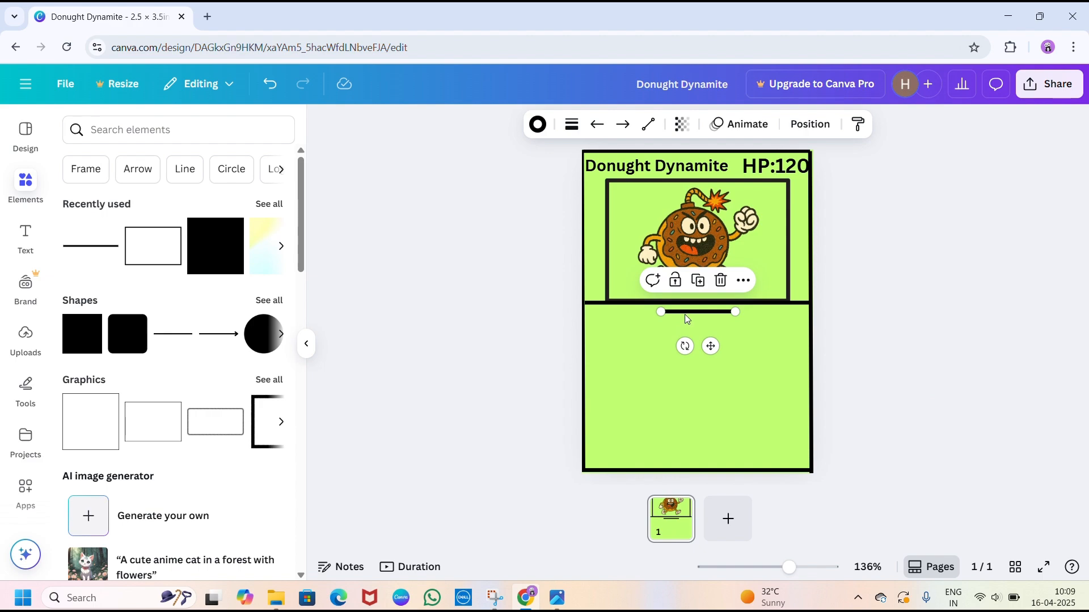
pyautogui.moveTo(686, 319); pyautogui.dragTo(802, 445)
pyautogui.click(845, 365)
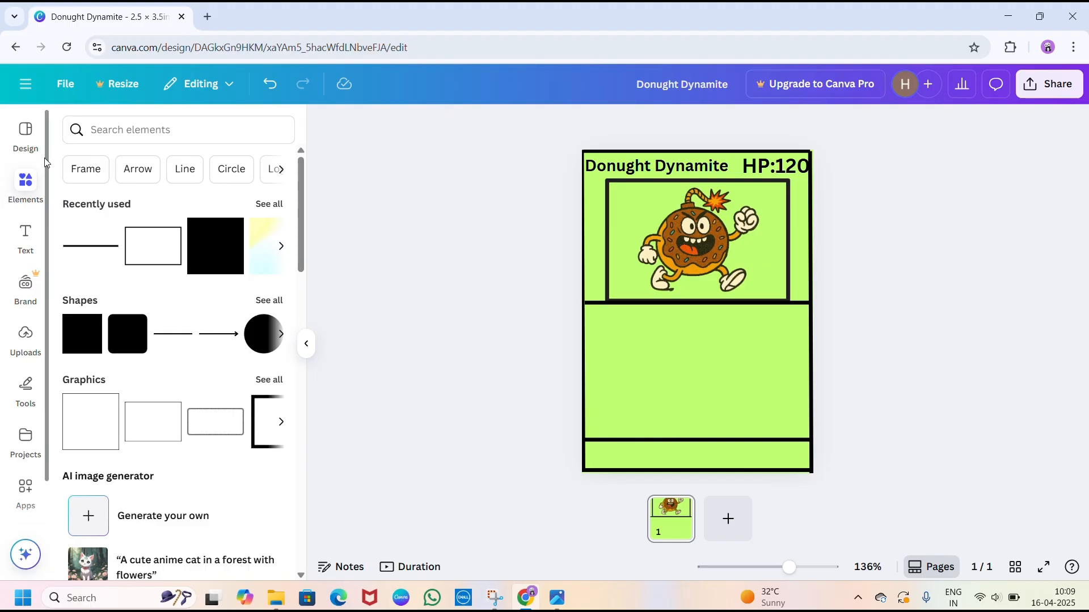
# - Add a subheading in the More Sugar font below the picture frame and clear its placeholder text
pyautogui.click(26, 241)
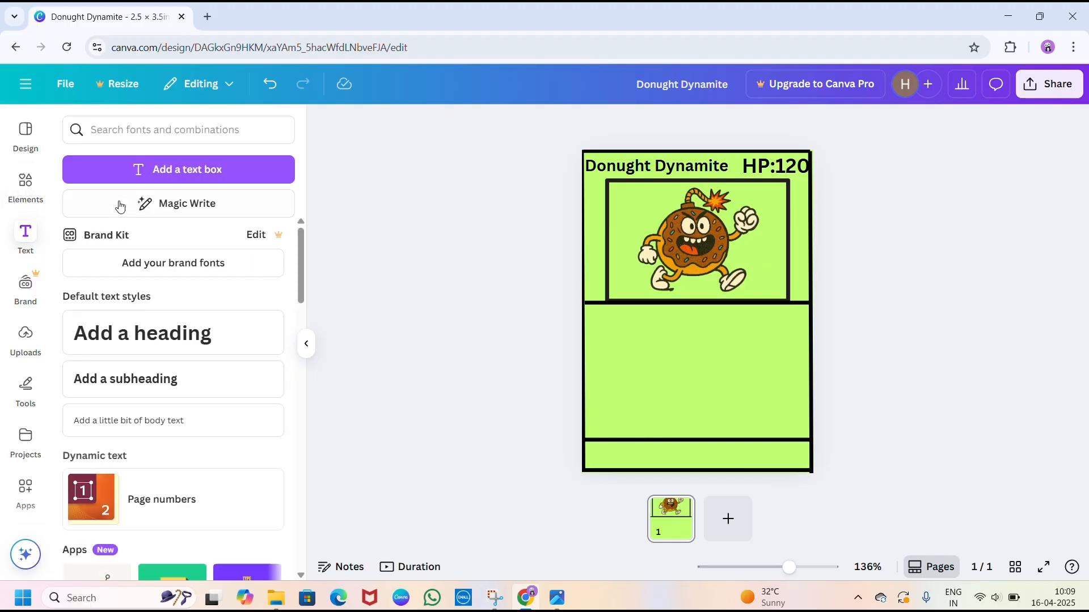
pyautogui.click(173, 369)
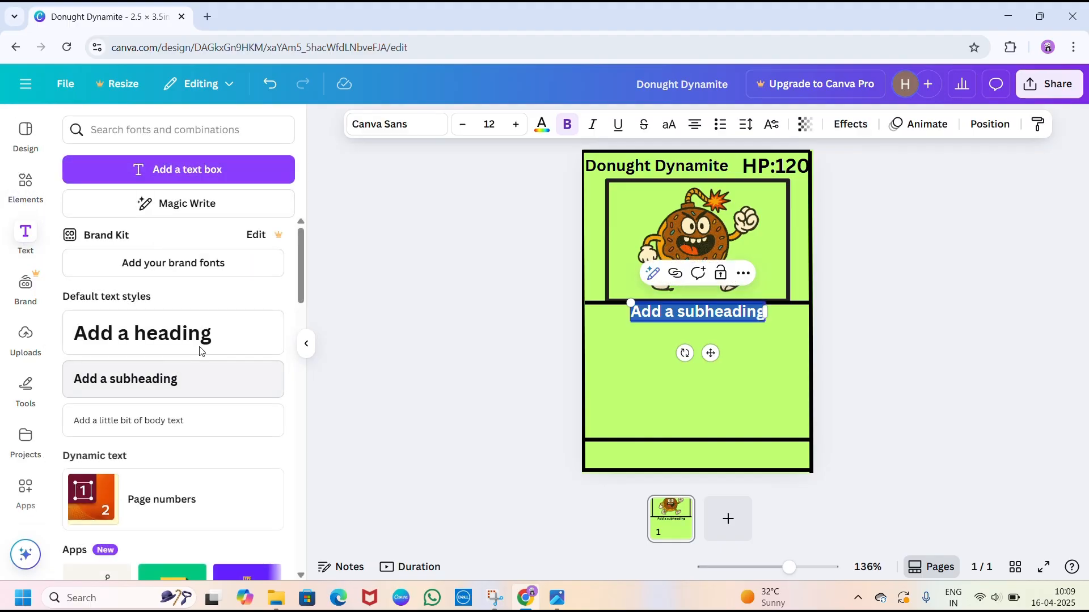
pyautogui.click(397, 124)
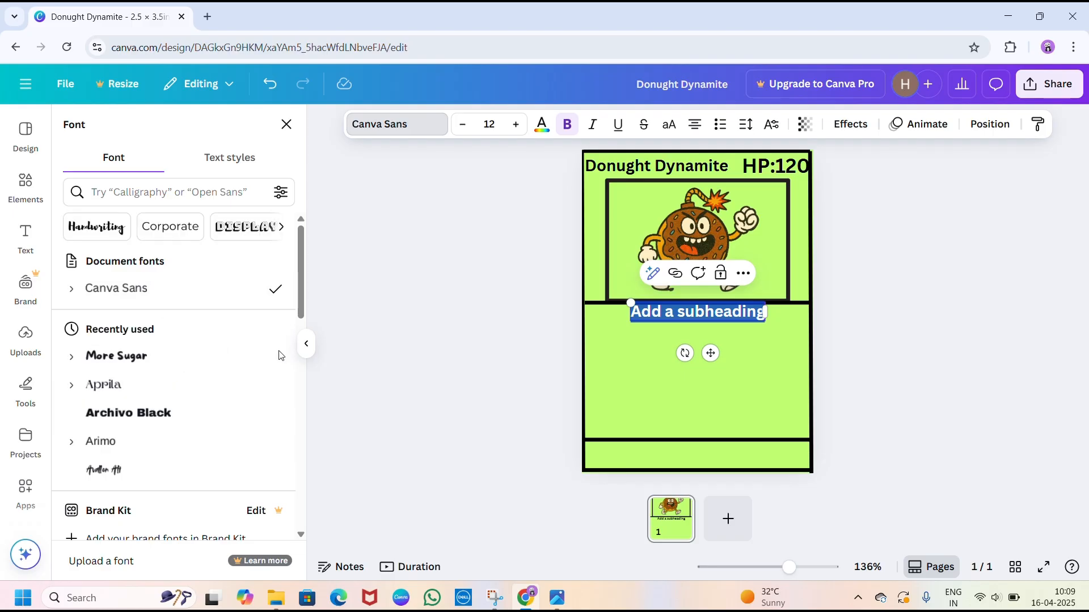
pyautogui.click(220, 355)
pyautogui.press('BackSpace')
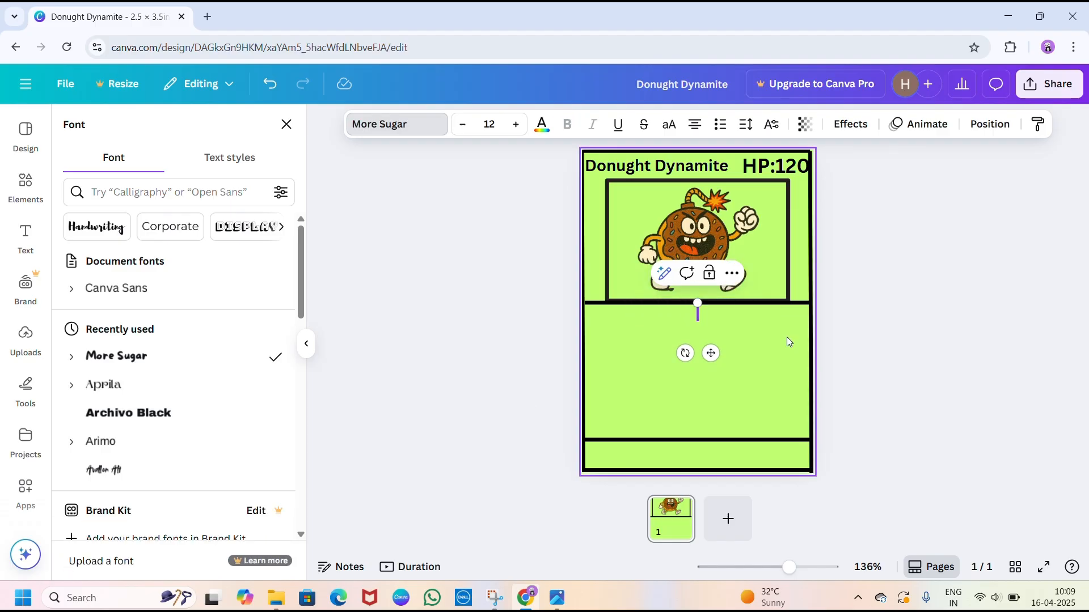
# - Enter the first attack in the empty subheading as "Krispy Kaboom- 120 dmg"
pyautogui.write('Kris')
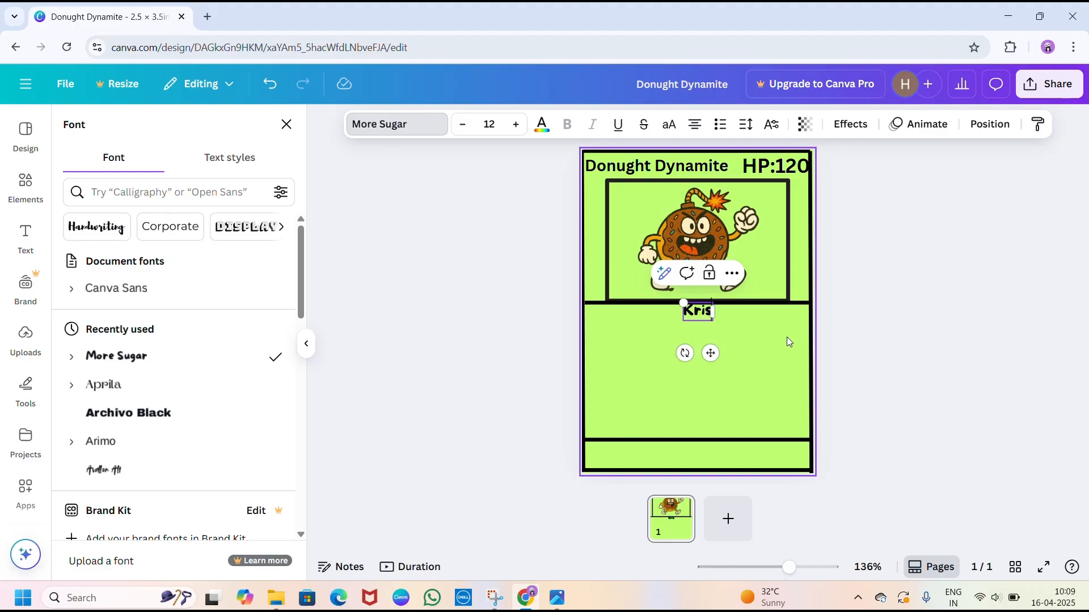
pyautogui.write('py Ka')
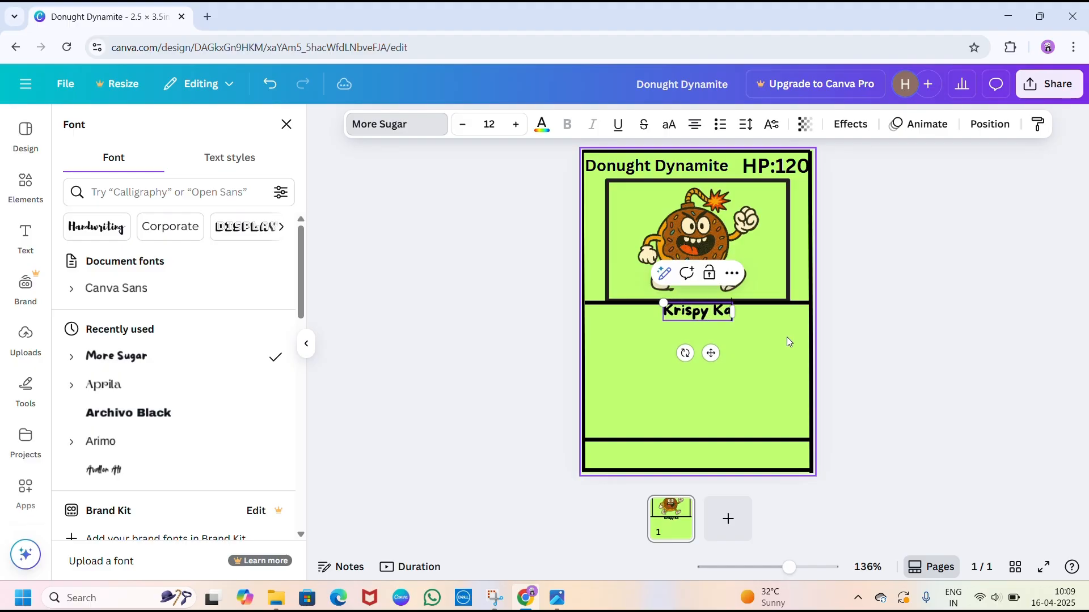
pyautogui.write('boom')
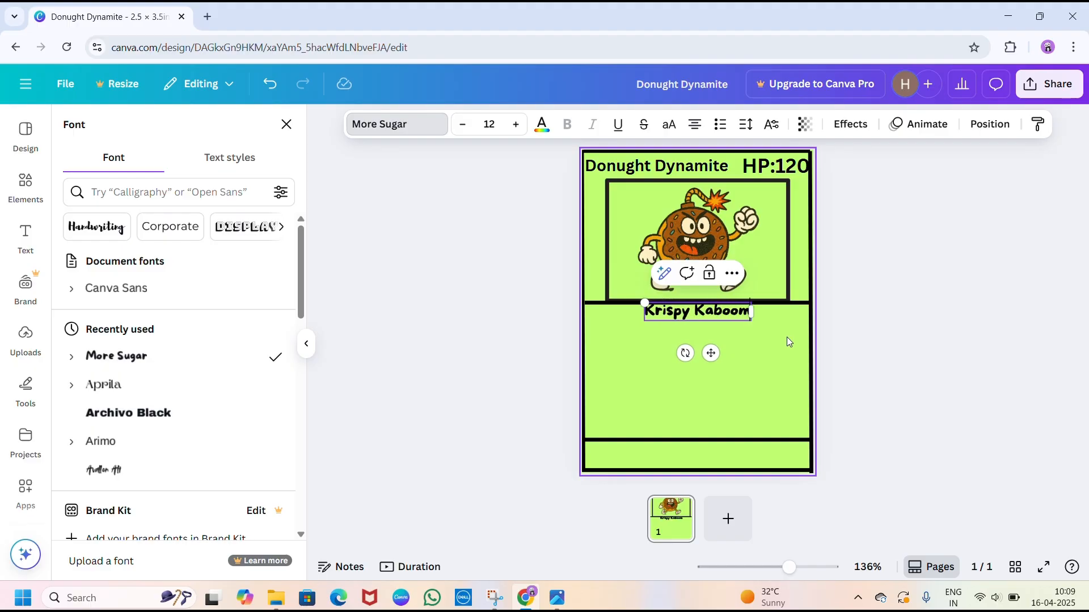
pyautogui.write('-')
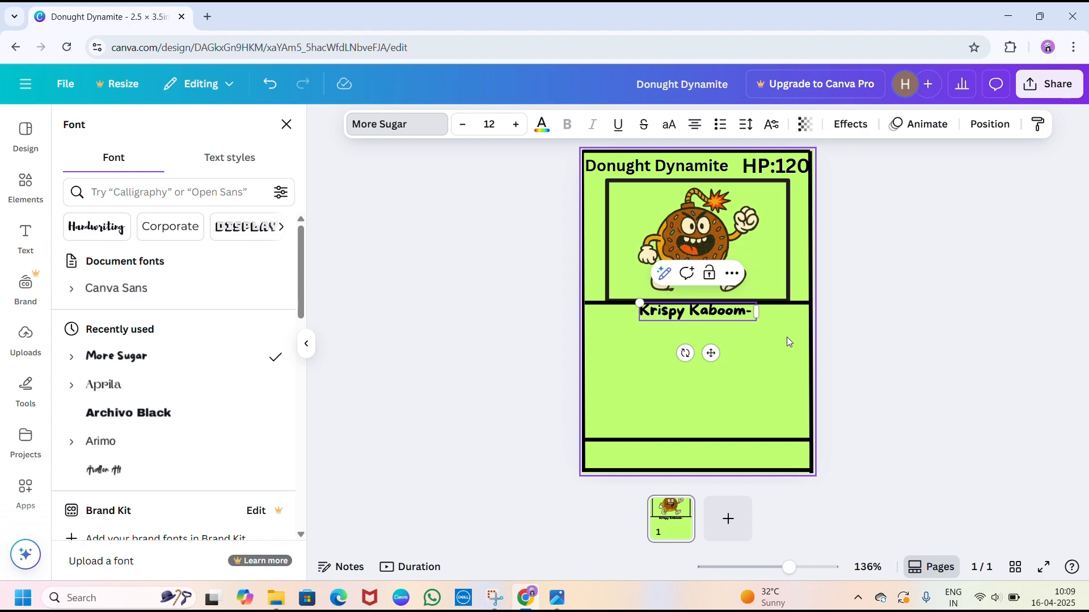
pyautogui.write(' (12')
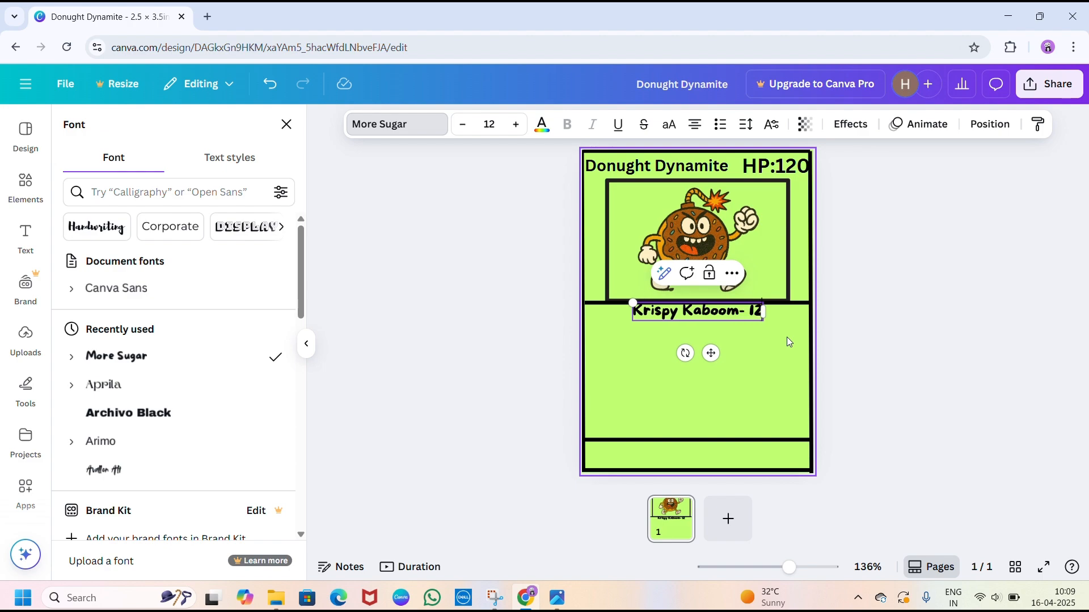
pyautogui.write('0 dmg')
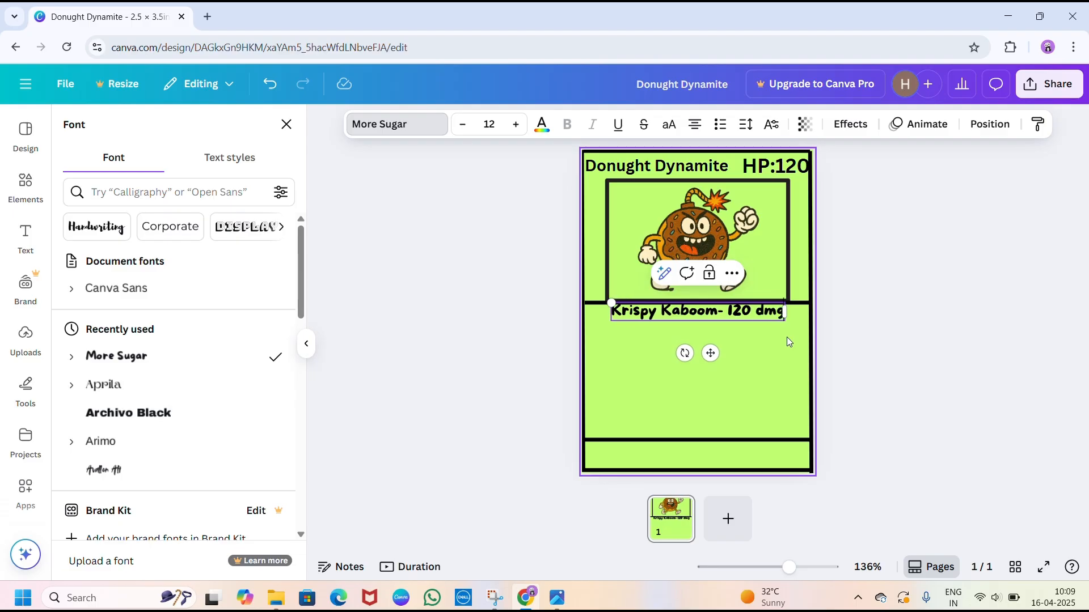
# - Add the second attack "sprinkle smash- 200 dmg" to the same text box, one blank line below the first attack
pyautogui.press('Return')
pyautogui.press('Return')
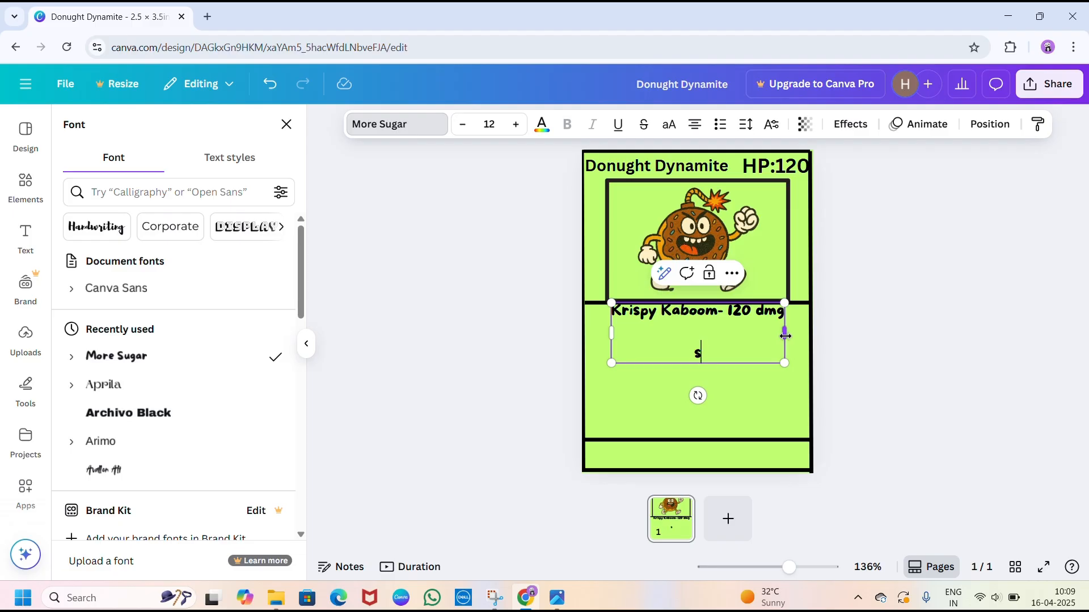
pyautogui.write('prinkle smash')
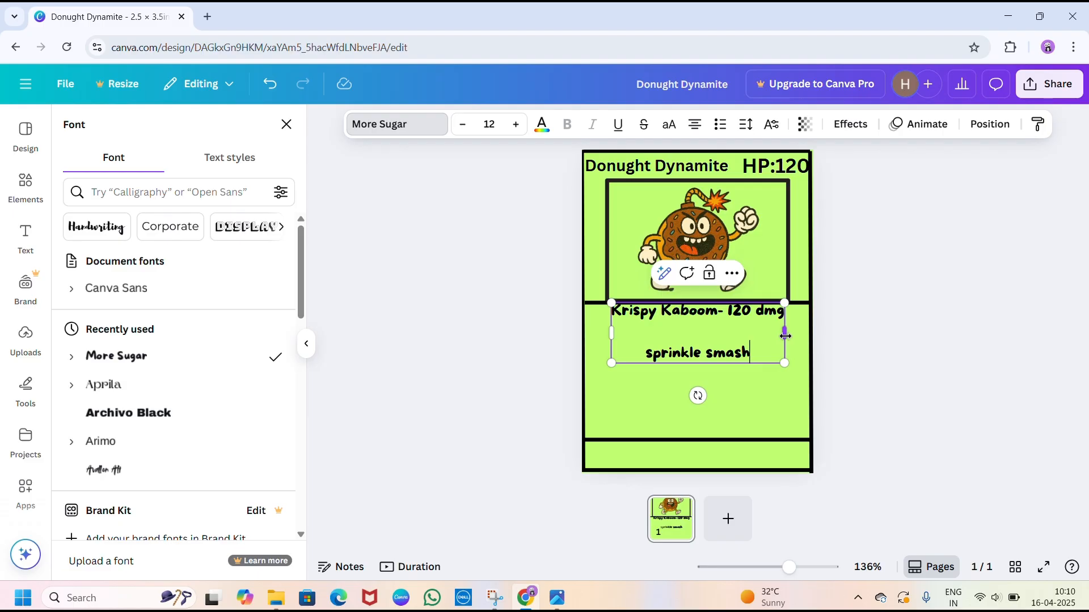
pyautogui.write('- ')
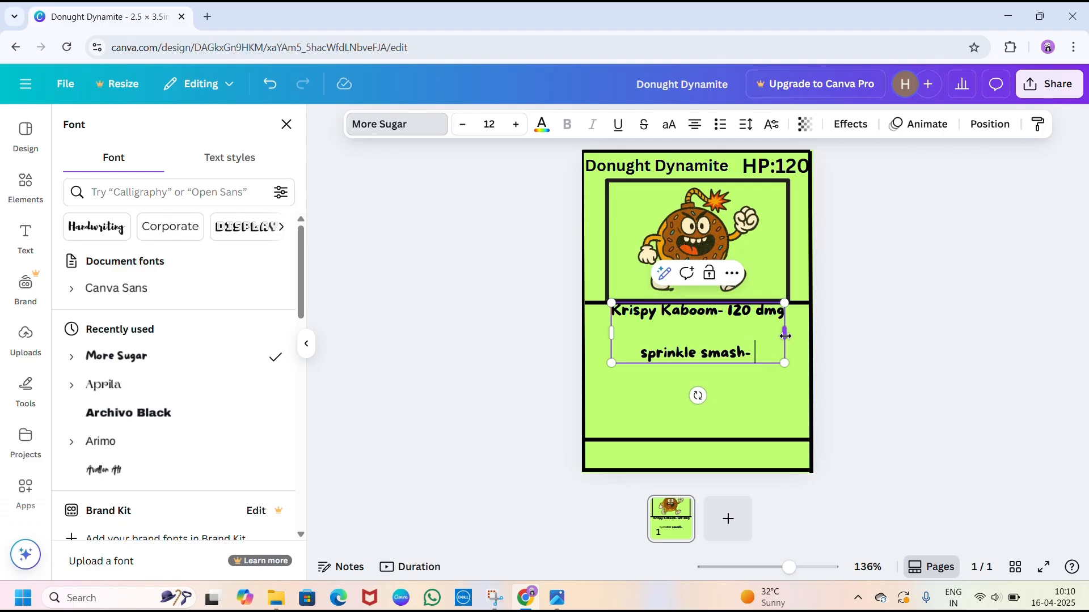
pyautogui.write('200 dmg')
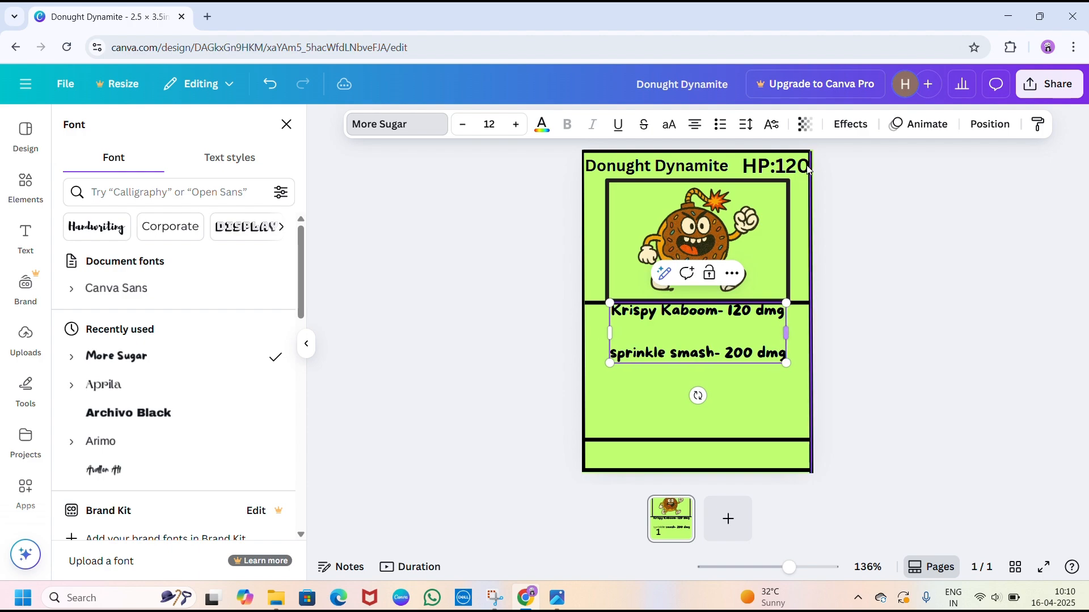
pyautogui.click(868, 287)
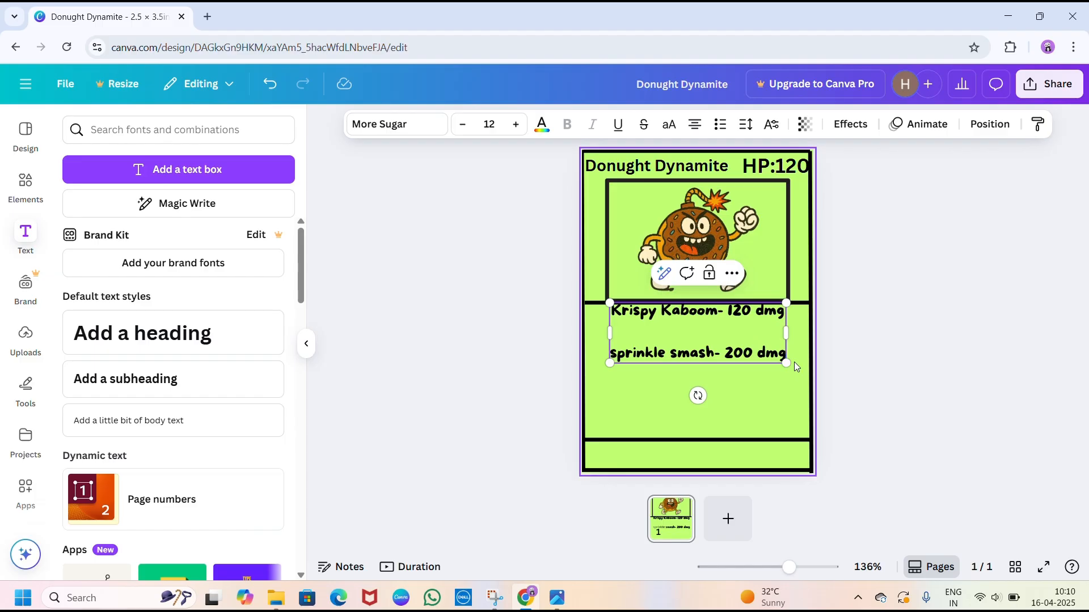
# - Enlarge the two-line attack text to size 14.2 and centre it between the card's two horizontal divider lines
pyautogui.moveTo(786, 363); pyautogui.dragTo(840, 382)
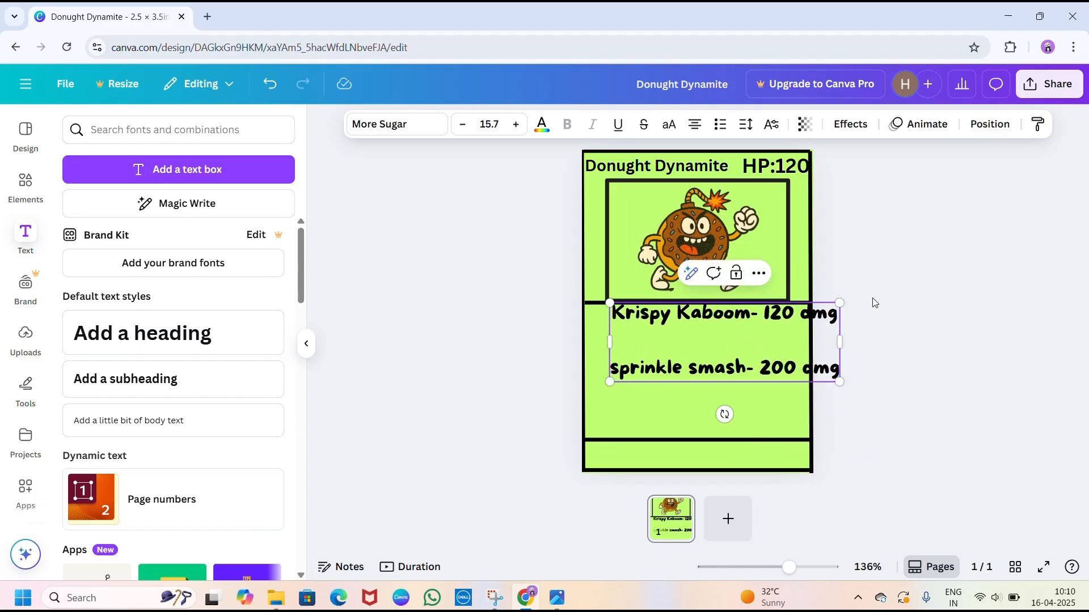
pyautogui.moveTo(761, 342); pyautogui.dragTo(733, 363)
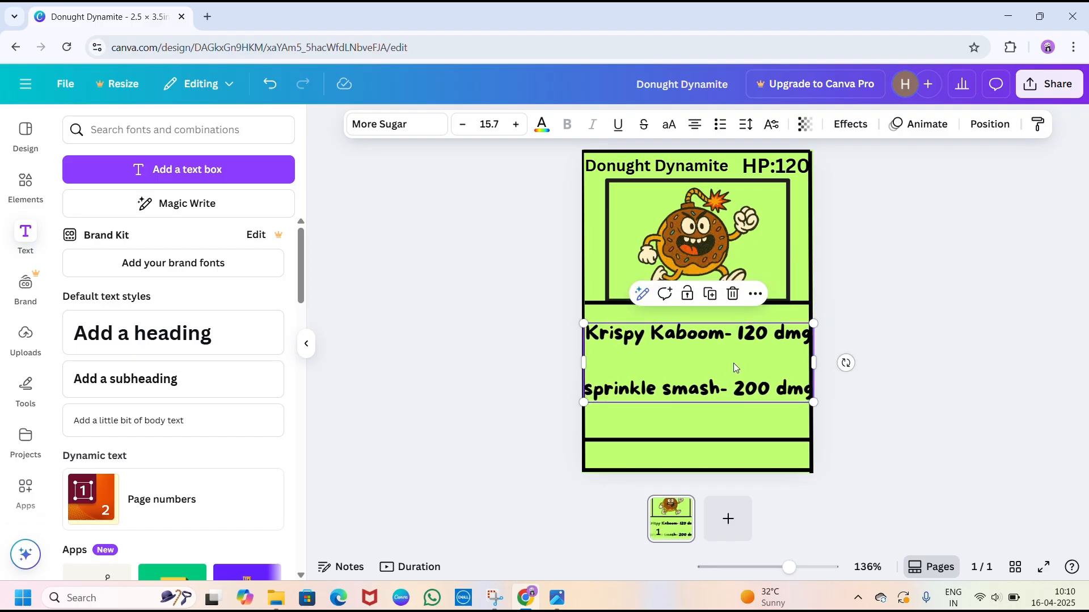
pyautogui.click(584, 324)
pyautogui.moveTo(584, 324); pyautogui.dragTo(603, 339)
pyautogui.moveTo(695, 365); pyautogui.dragTo(682, 361)
pyautogui.click(686, 361)
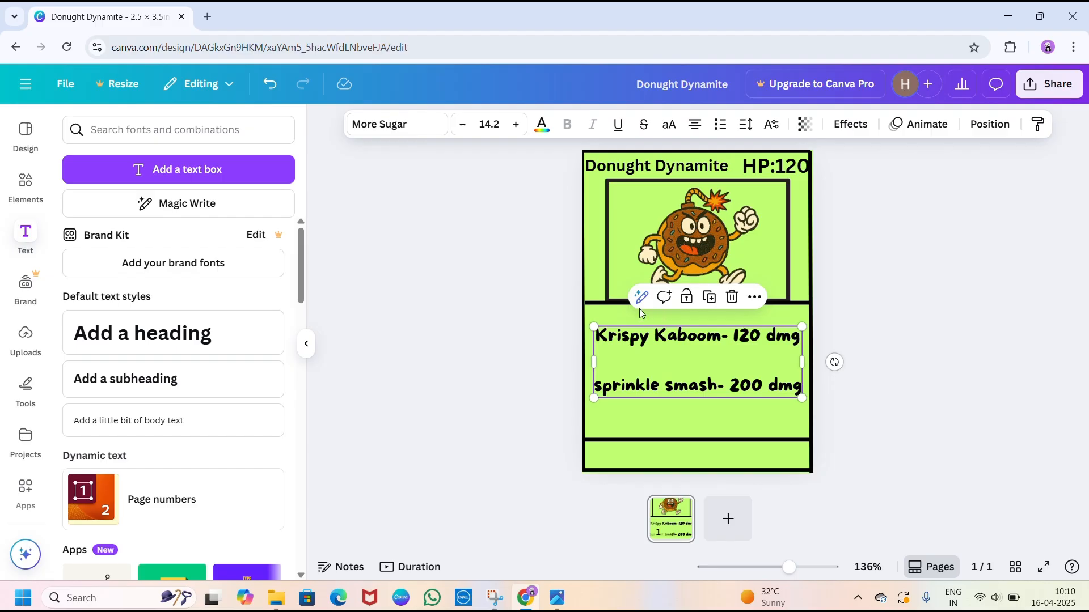
# - Colour the attack text brown using the brown photo colour taken from the donut character
pyautogui.click(542, 125)
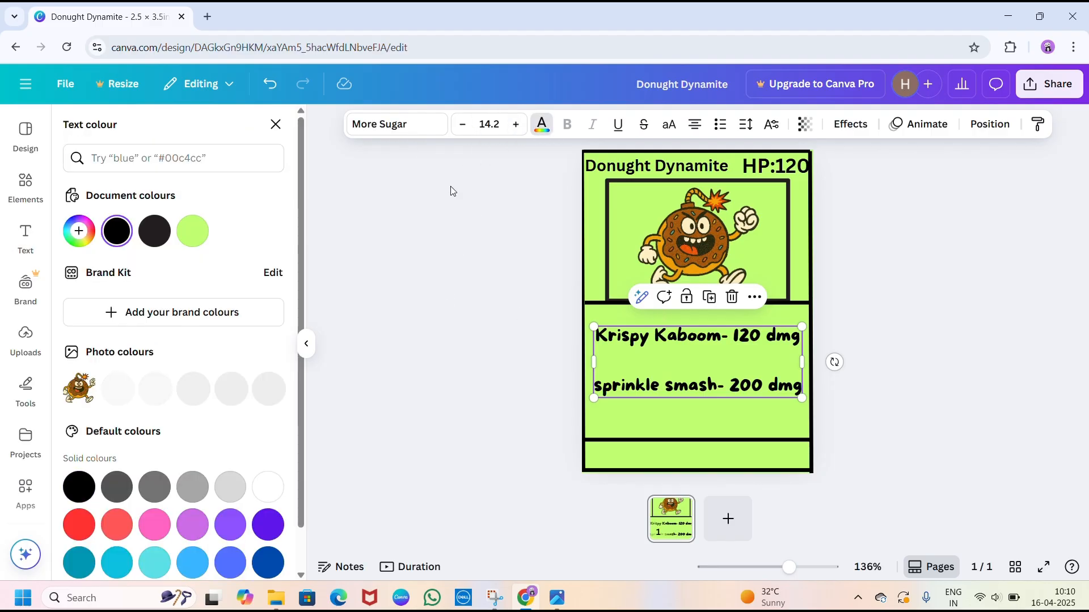
pyautogui.click(154, 388)
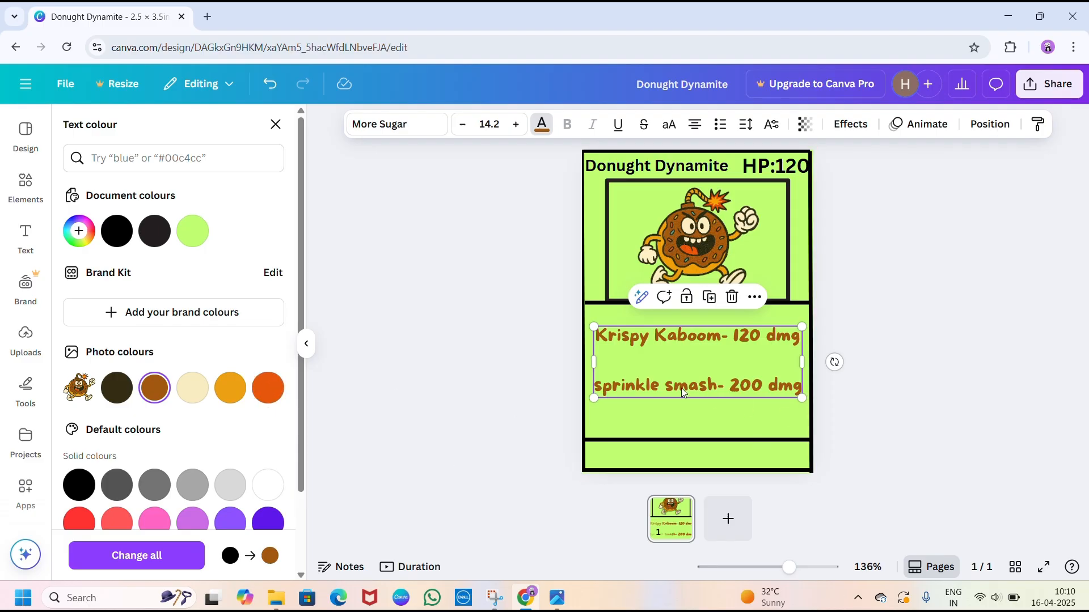
pyautogui.click(517, 387)
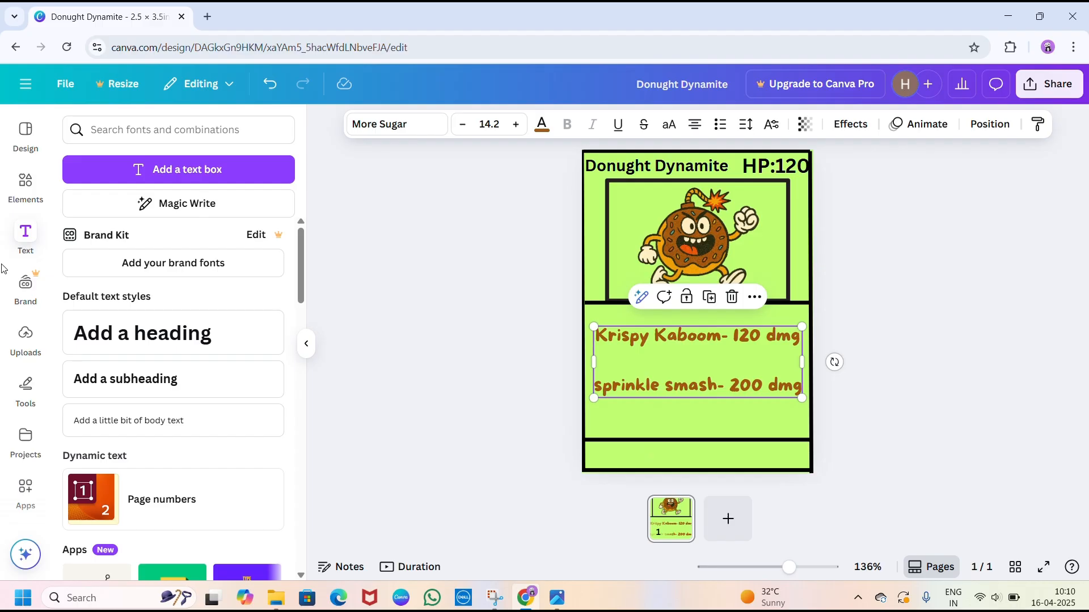
# - Add a subheading below the attacks and replace its placeholder with the card number "02/40"
pyautogui.click(166, 396)
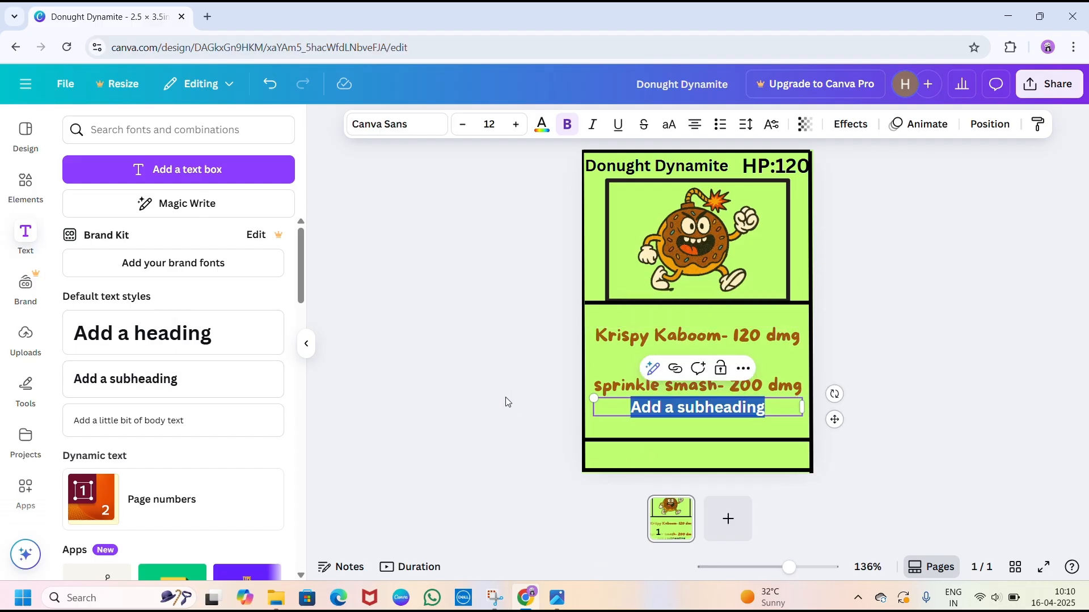
pyautogui.press('BackSpace')
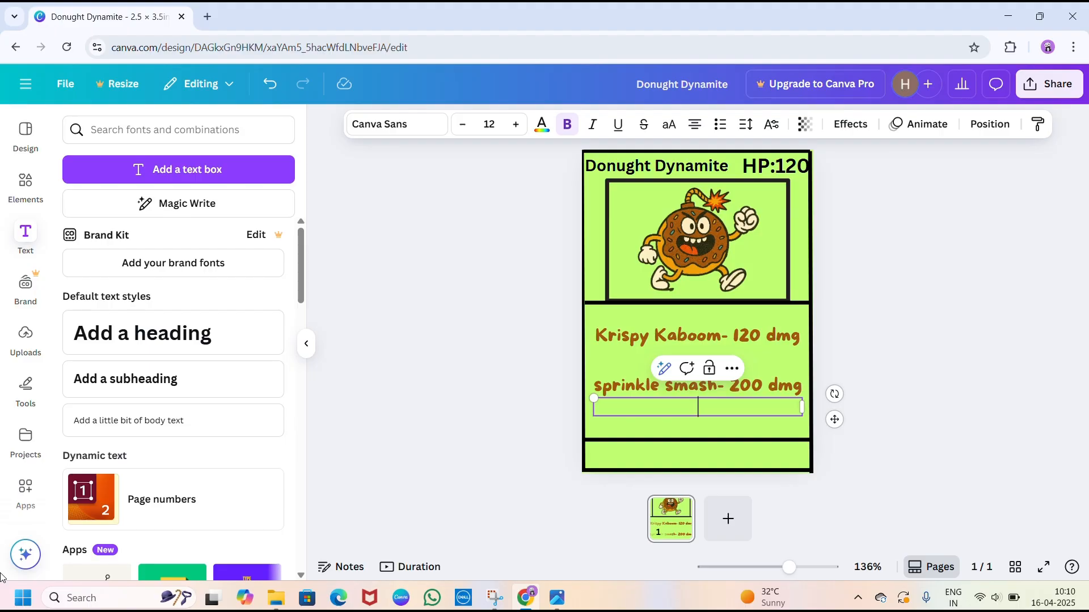
pyautogui.write('40')
pyautogui.write('/')
pyautogui.write('2')
pyautogui.write('0')
# - Enlarge the card number to size 19.2, narrow its text box and place it in the strip at the card's bottom
pyautogui.moveTo(593, 398); pyautogui.dragTo(538, 344)
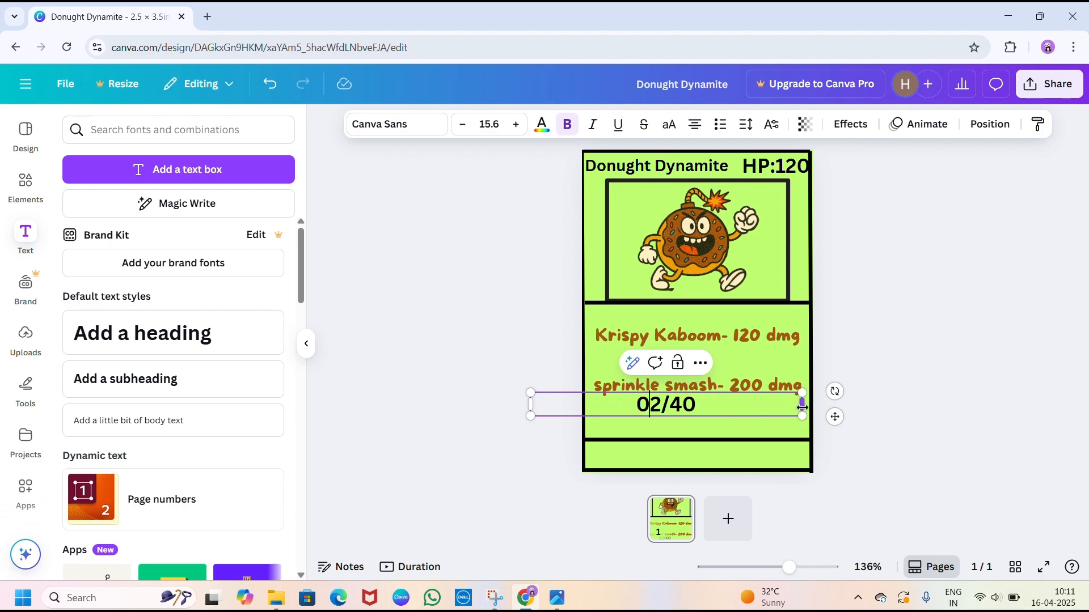
pyautogui.moveTo(801, 409); pyautogui.dragTo(759, 460)
pyautogui.click(592, 399)
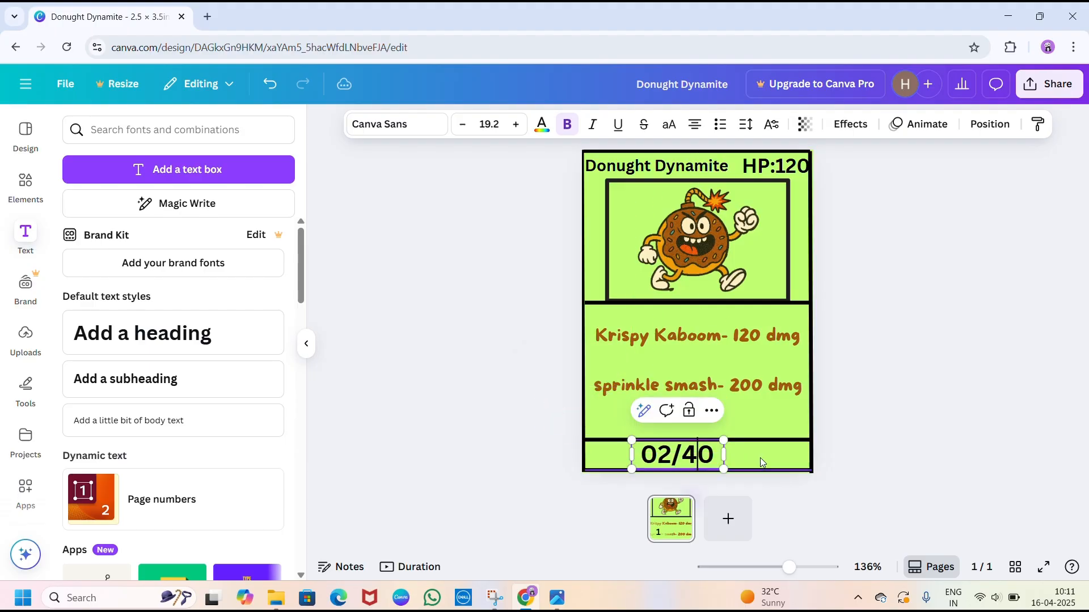
pyautogui.click(914, 384)
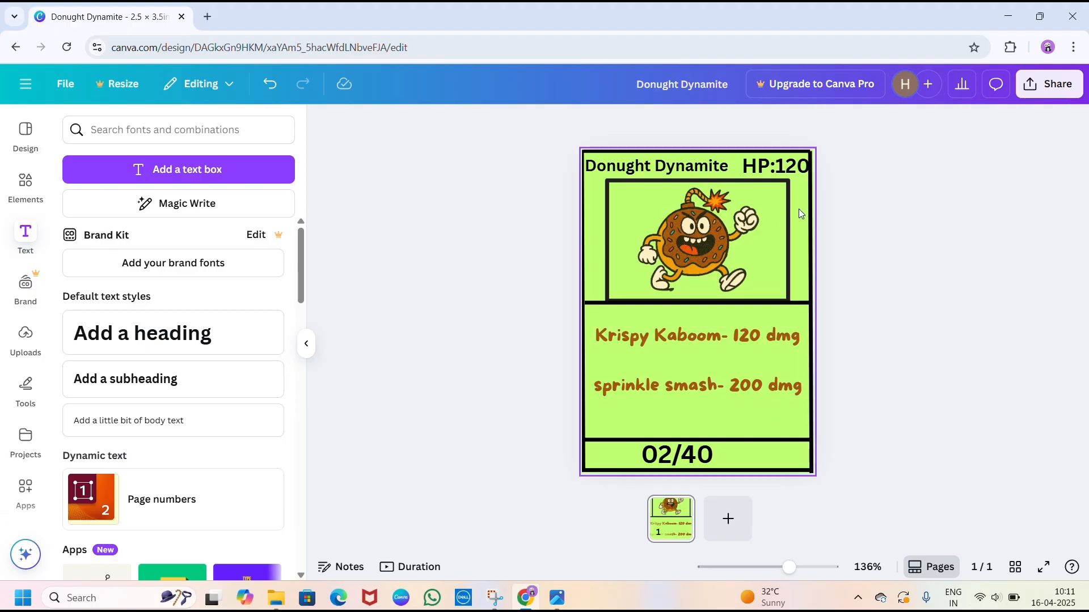
# - Add a second page to the design after the card front
pyautogui.click(727, 520)
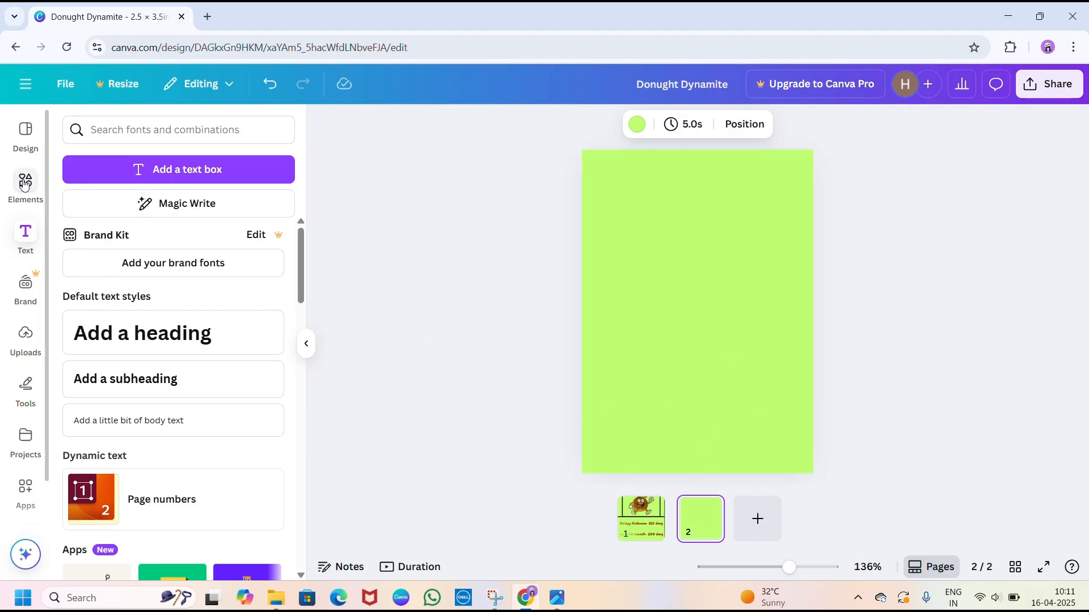
# - Switch to File Explorer, minimise the Mew EX reference picture, and search the Silly Shenanigins folder for "back"
pyautogui.click(524, 600)
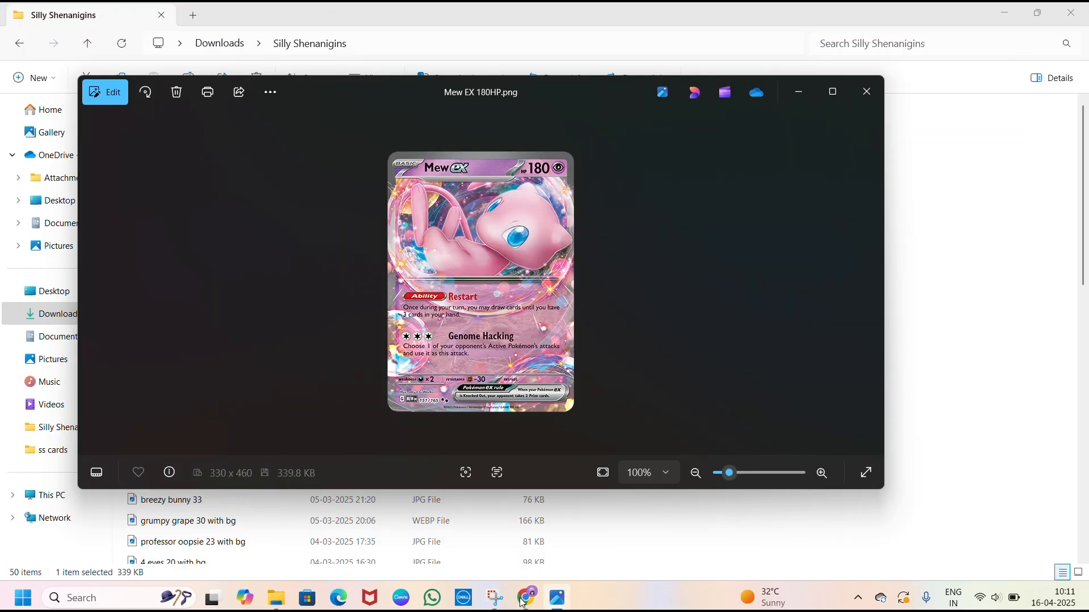
pyautogui.click(798, 92)
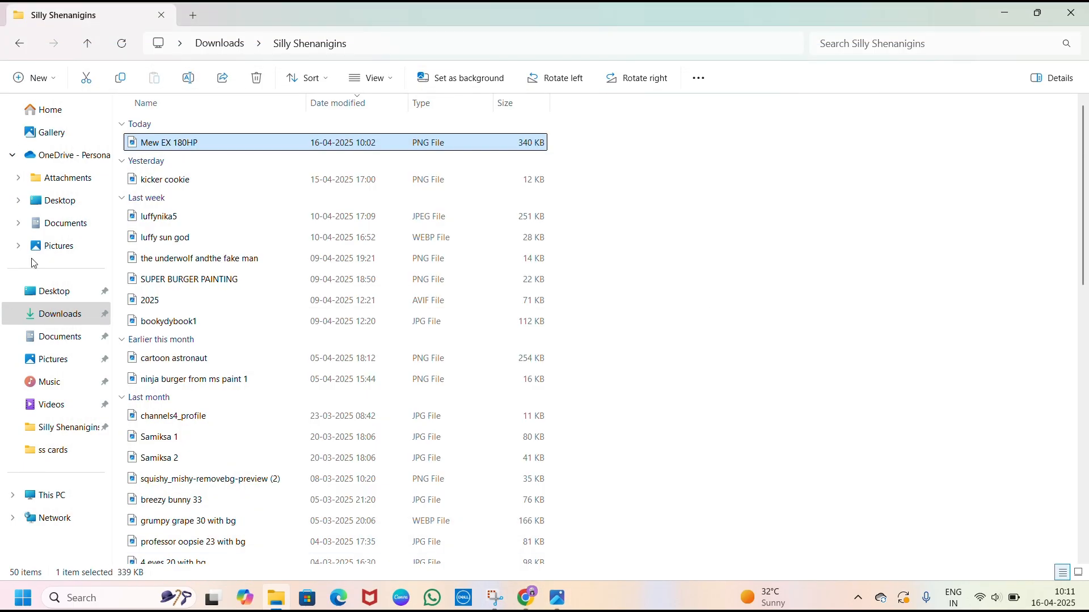
pyautogui.click(960, 45)
pyautogui.write('b')
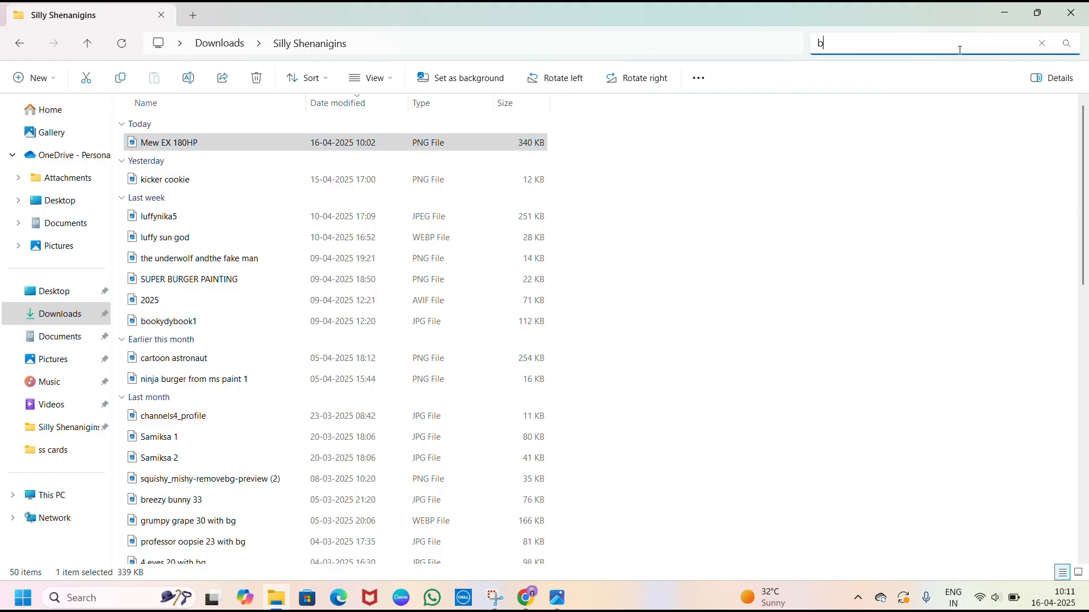
pyautogui.write('ack')
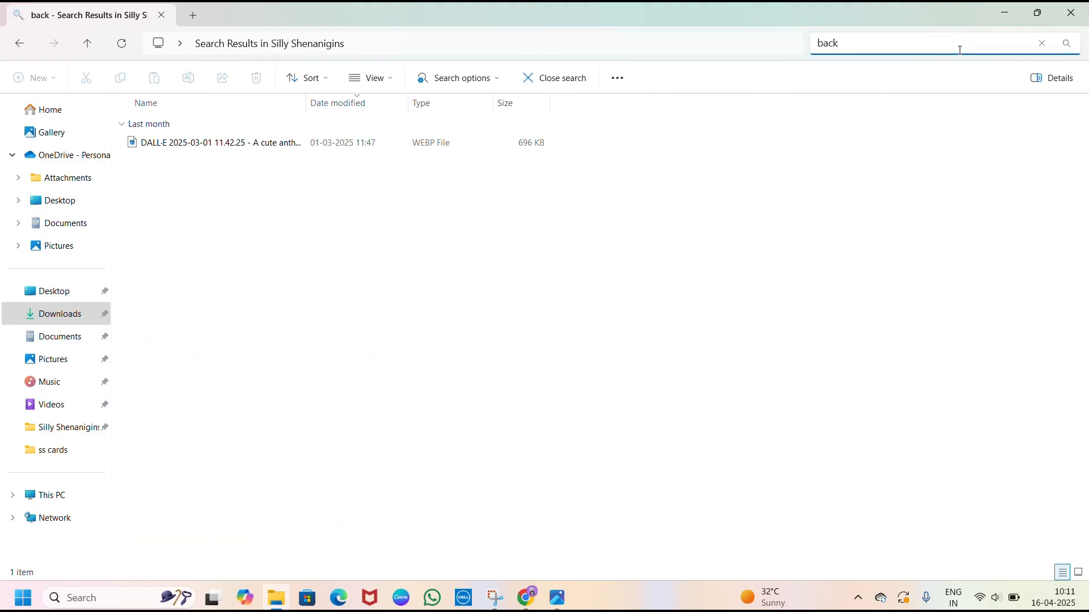
pyautogui.press('BackSpace')
pyautogui.press('BackSpace')
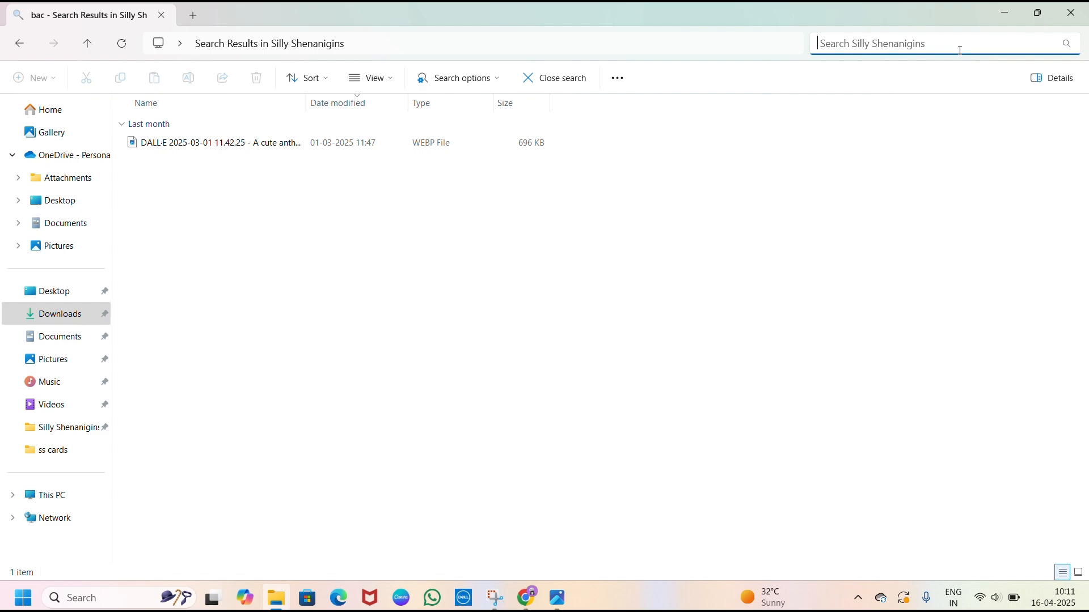
# - Search the ss cards folder for "back" and close the File Explorer window
pyautogui.click(79, 454)
pyautogui.click(866, 43)
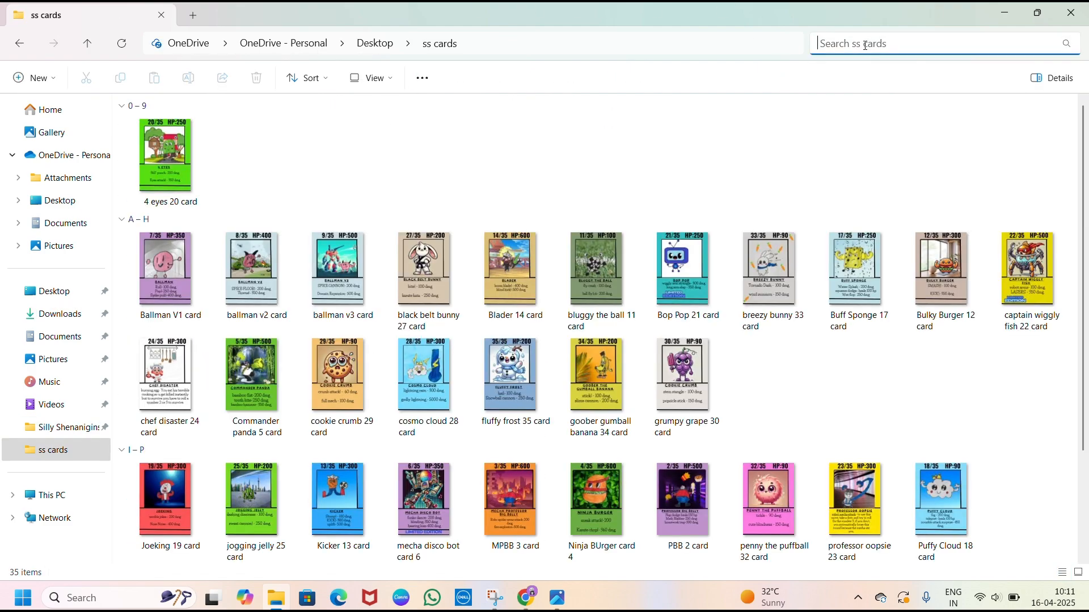
pyautogui.write('back')
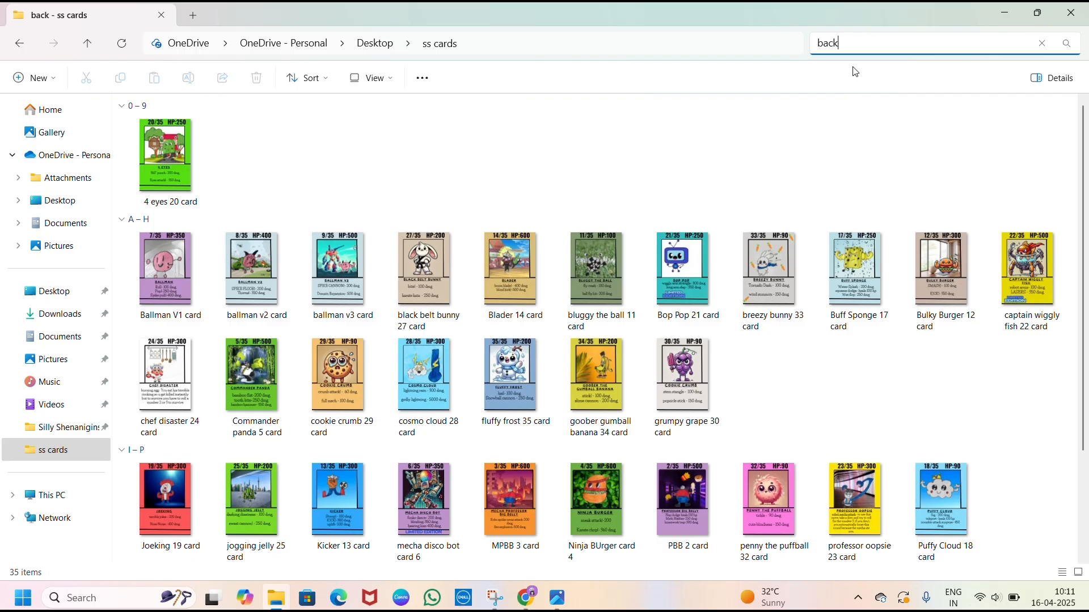
pyautogui.click(1085, 8)
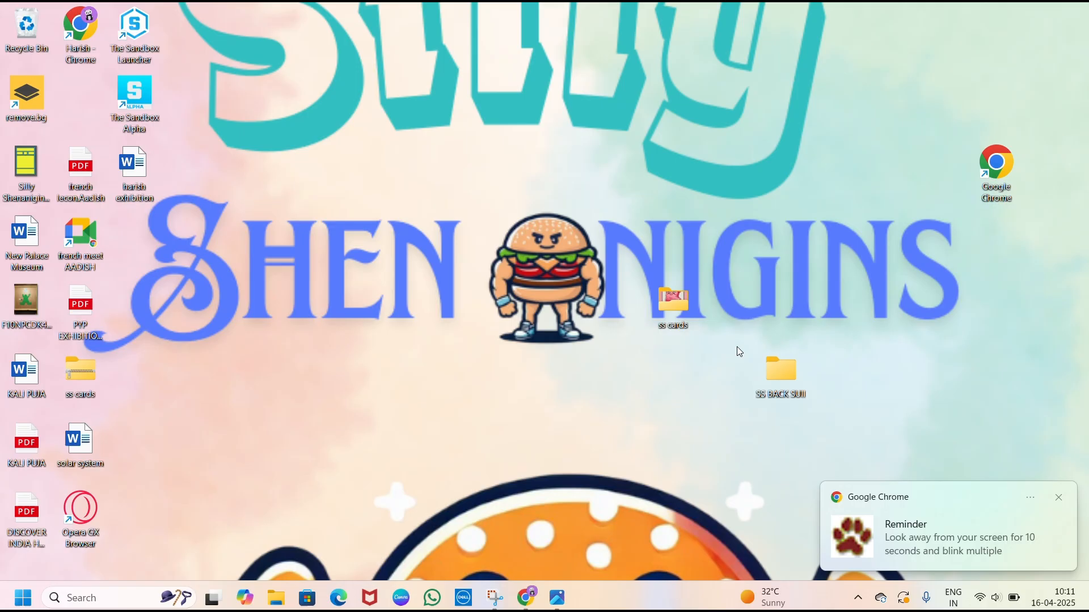
# - Check the SS BACK SUII desktop folder and the Documents folder for the card back image
pyautogui.doubleClick(768, 374)
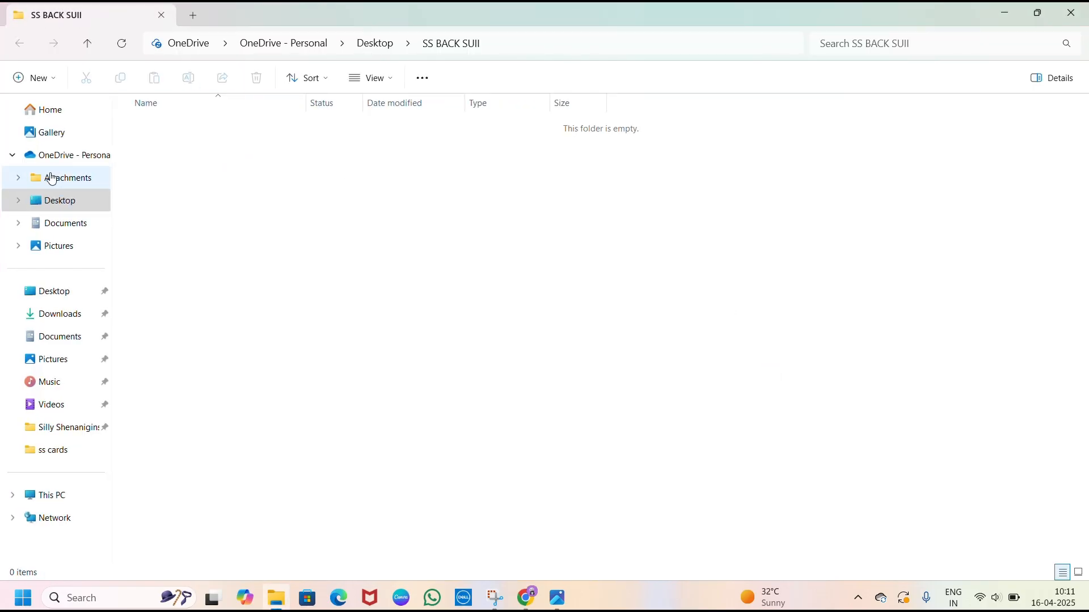
pyautogui.click(71, 224)
pyautogui.click(85, 200)
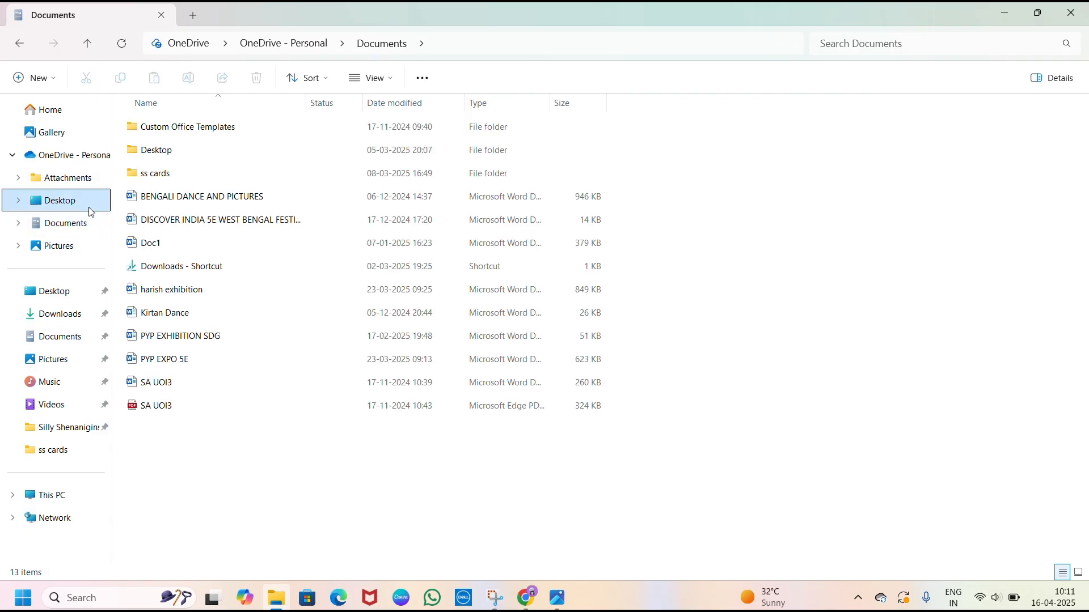
pyautogui.doubleClick(154, 132)
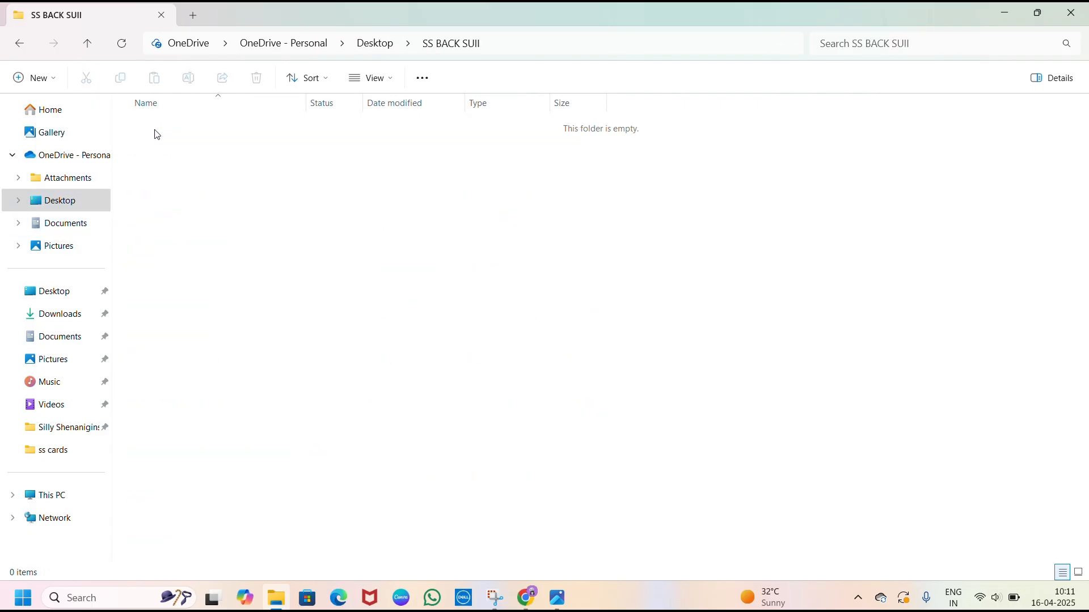
# - Look through the ss cards and Silly Shenanigins folders for a card back image
pyautogui.click(81, 449)
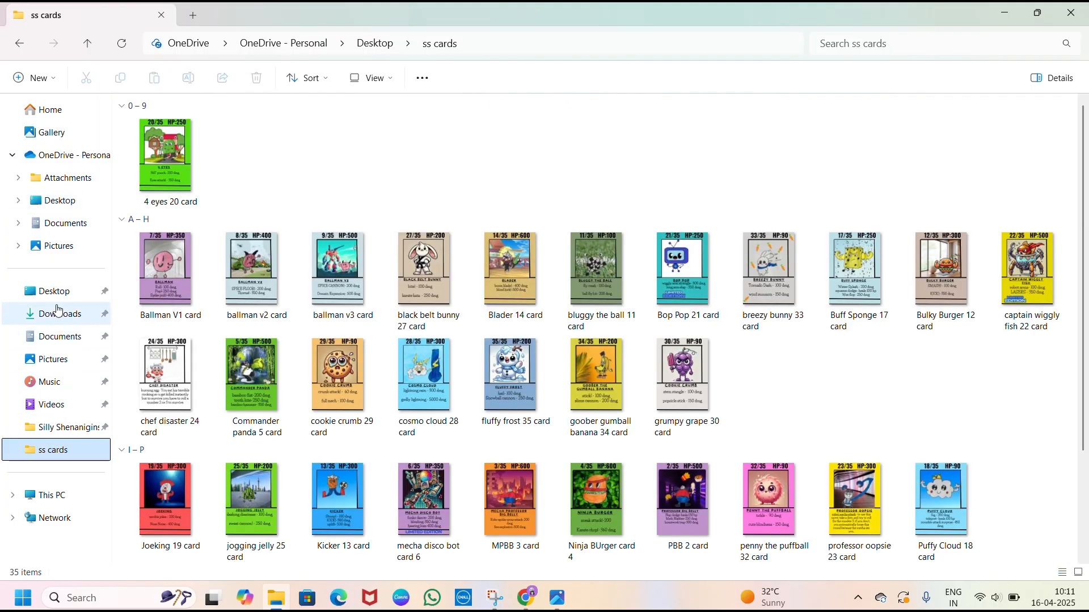
pyautogui.scroll(-3, 515, 363)
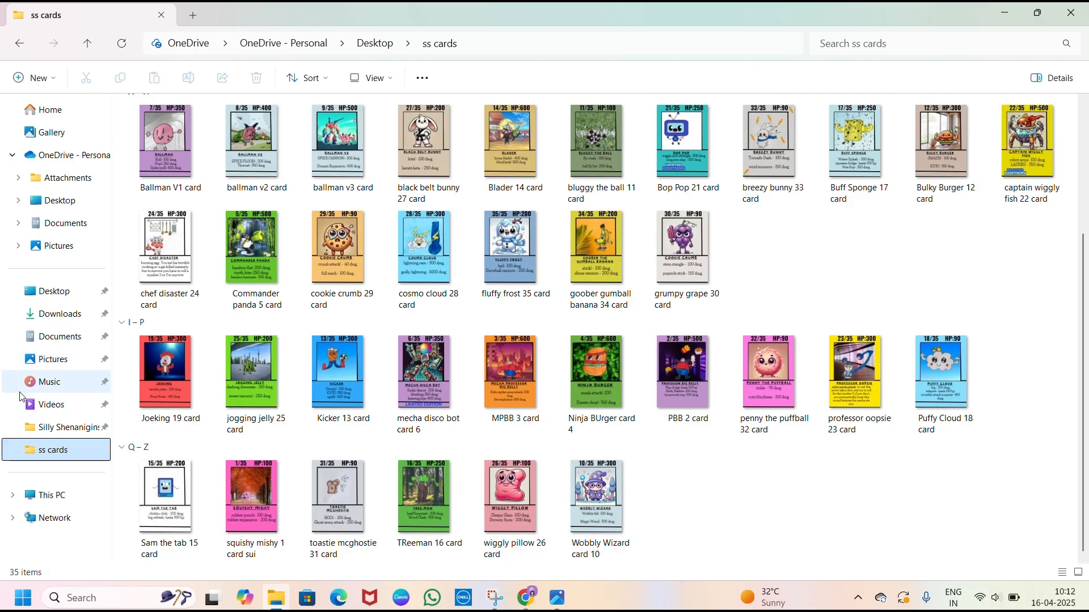
pyautogui.click(71, 427)
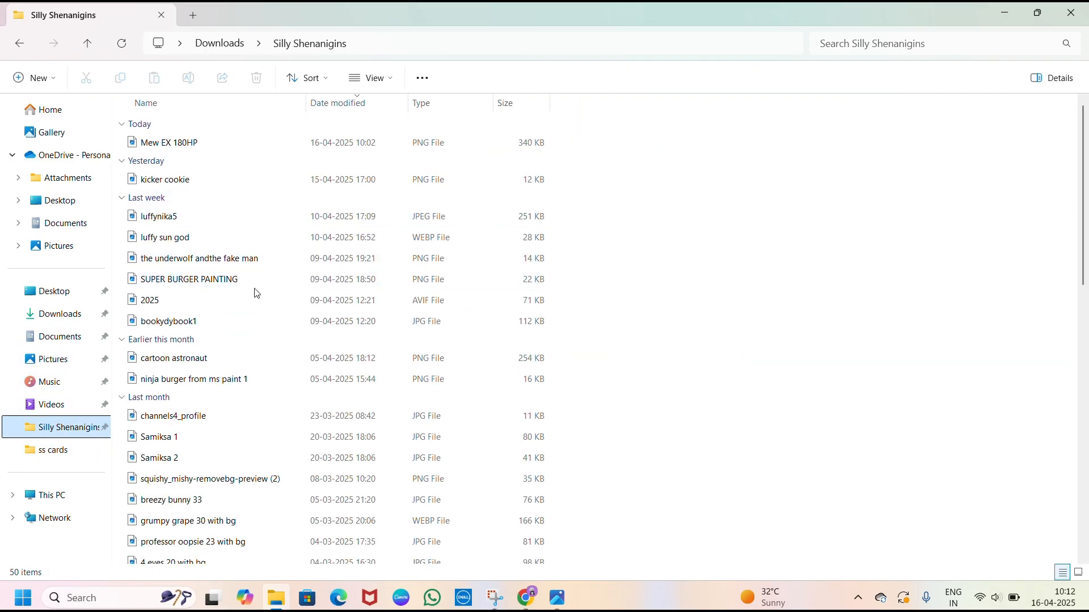
pyautogui.click(244, 321)
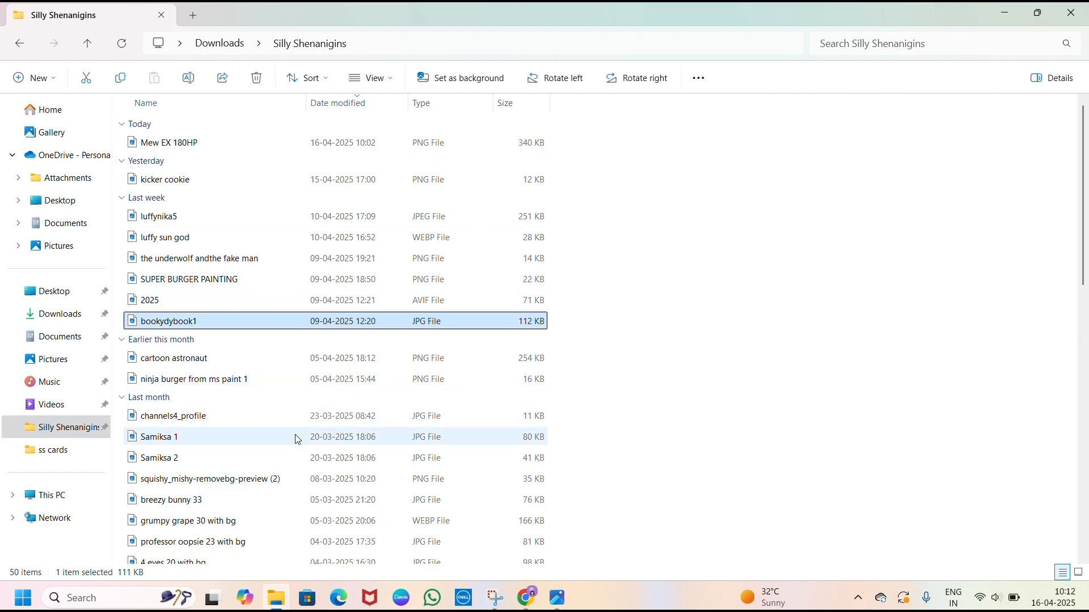
# - Switch back to the Canva design in Chrome and show the first page with the card front
pyautogui.click(537, 599)
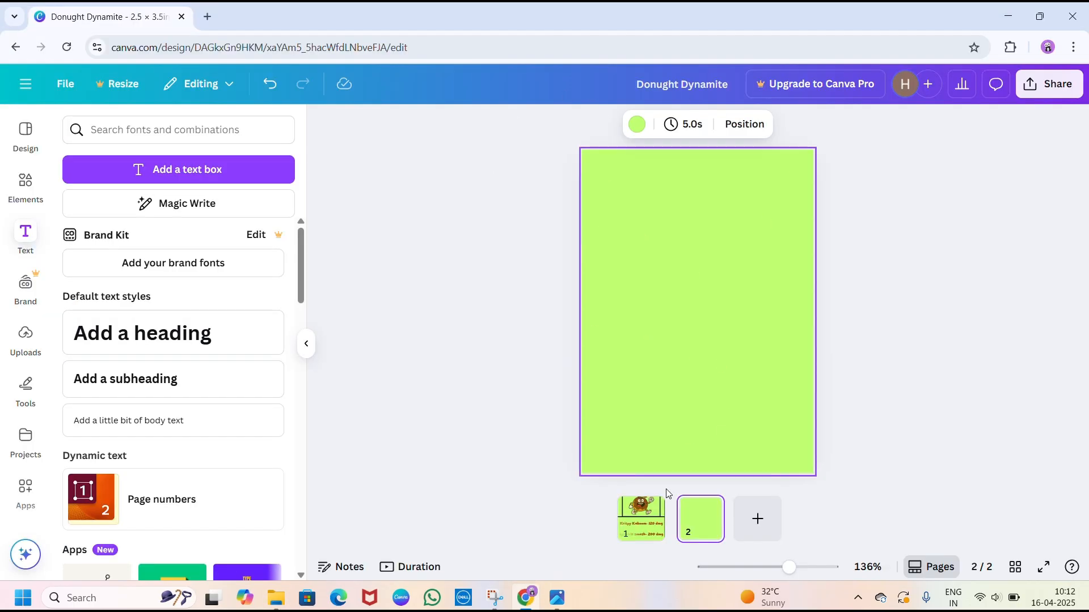
pyautogui.click(645, 524)
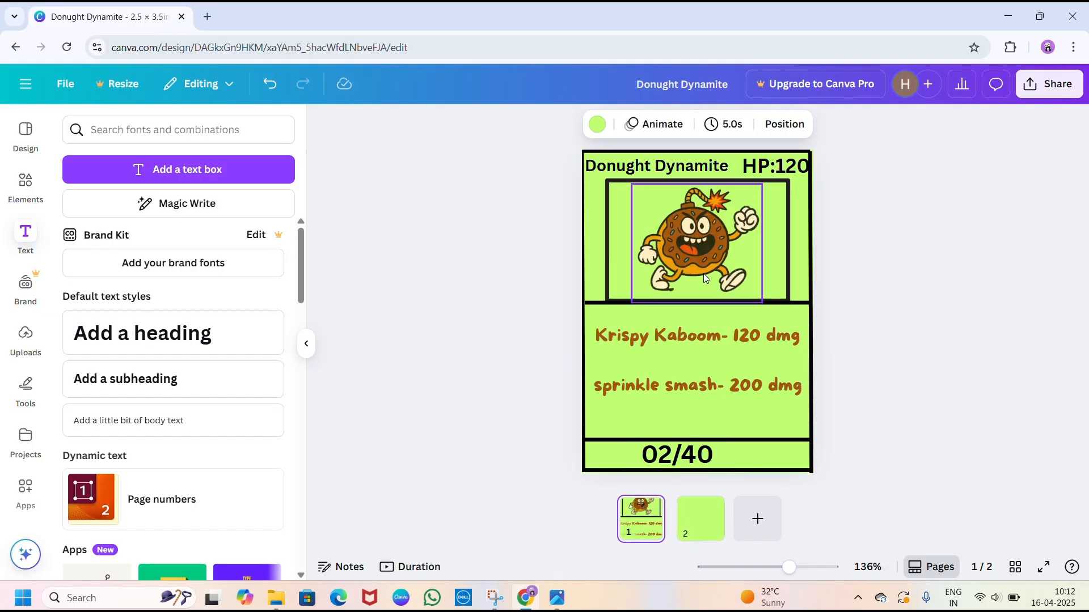